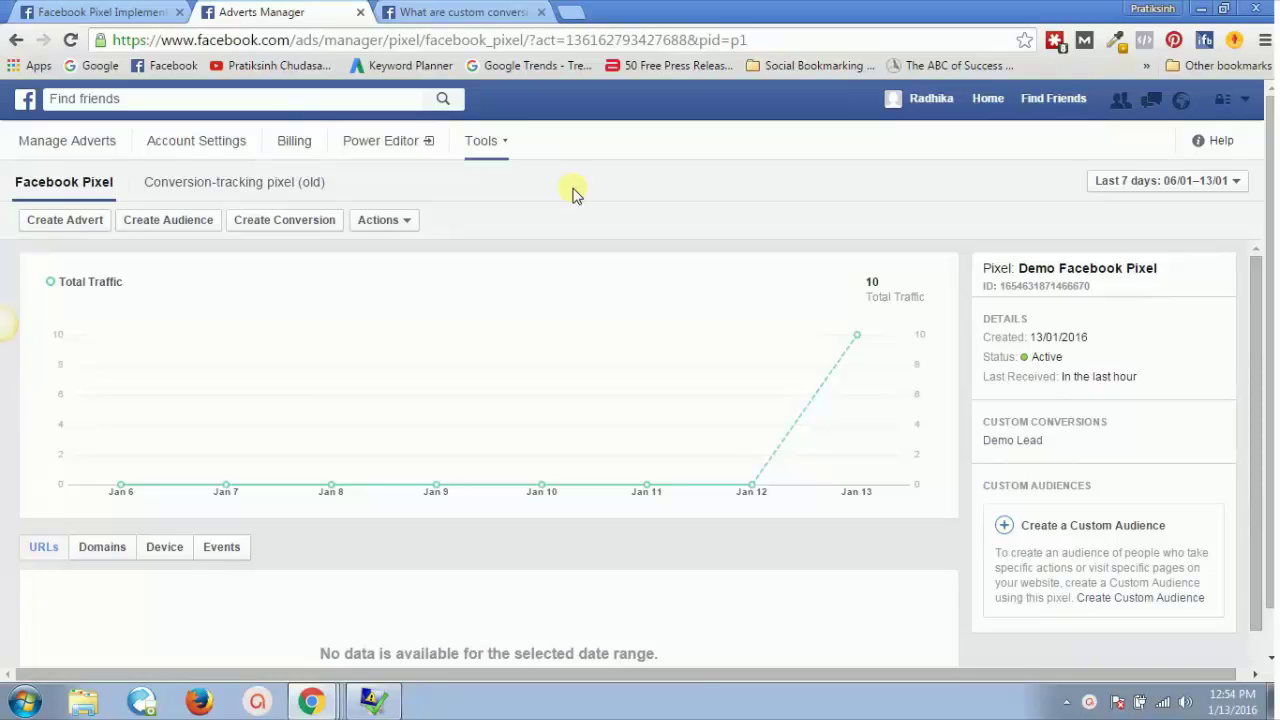
{"action": "left_click", "coordinate": [279, 222]}
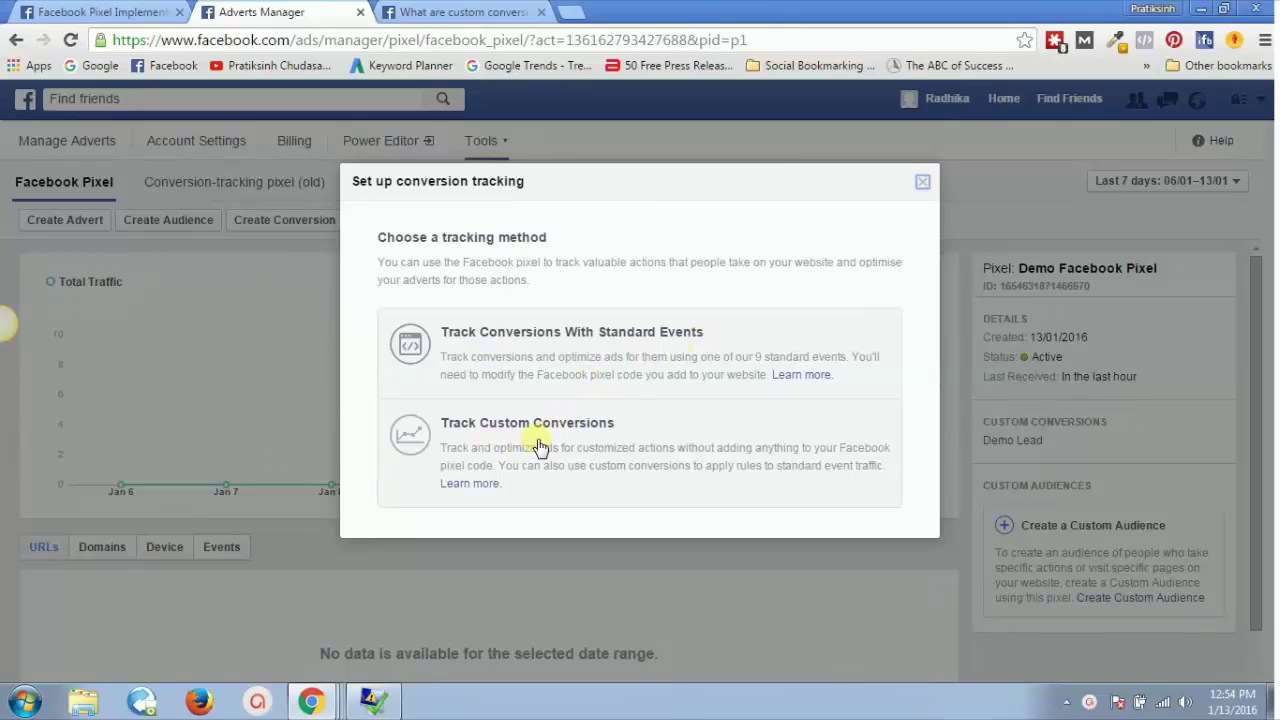
{"action": "left_click", "coordinate": [923, 184]}
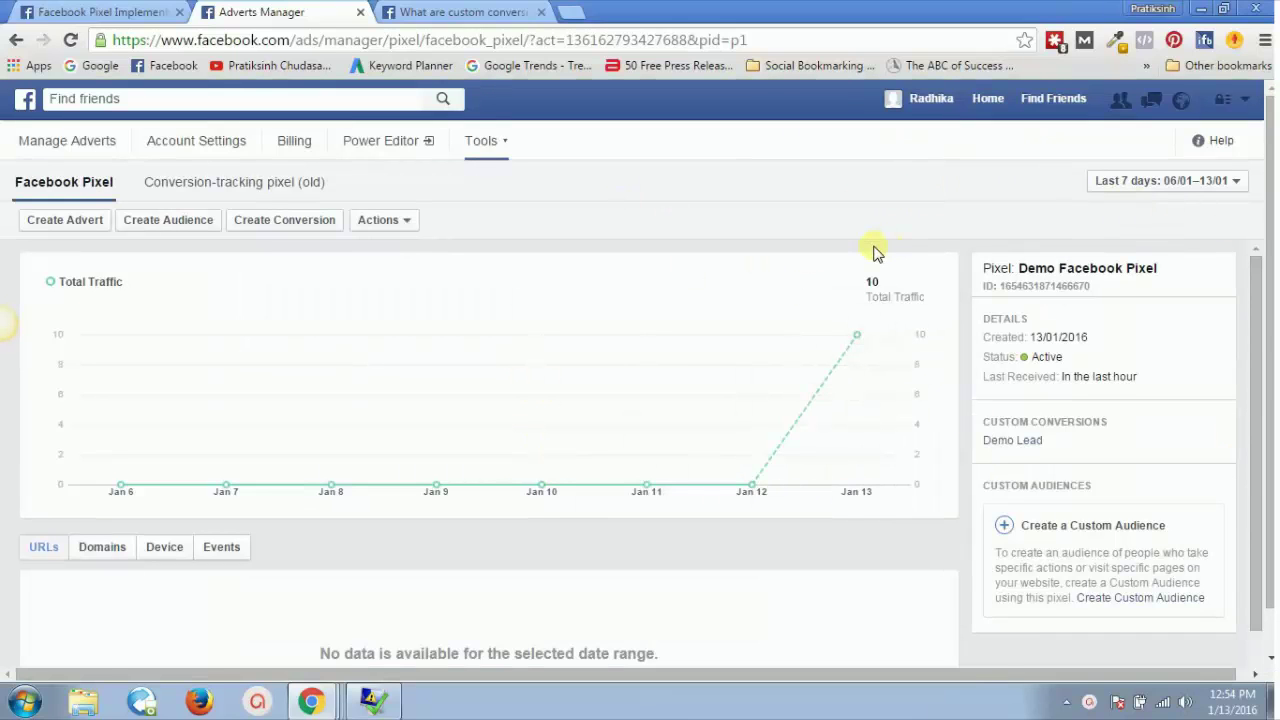
{"action": "left_click_drag", "start_coordinate": [524, 40], "coordinate": [35, 28]}
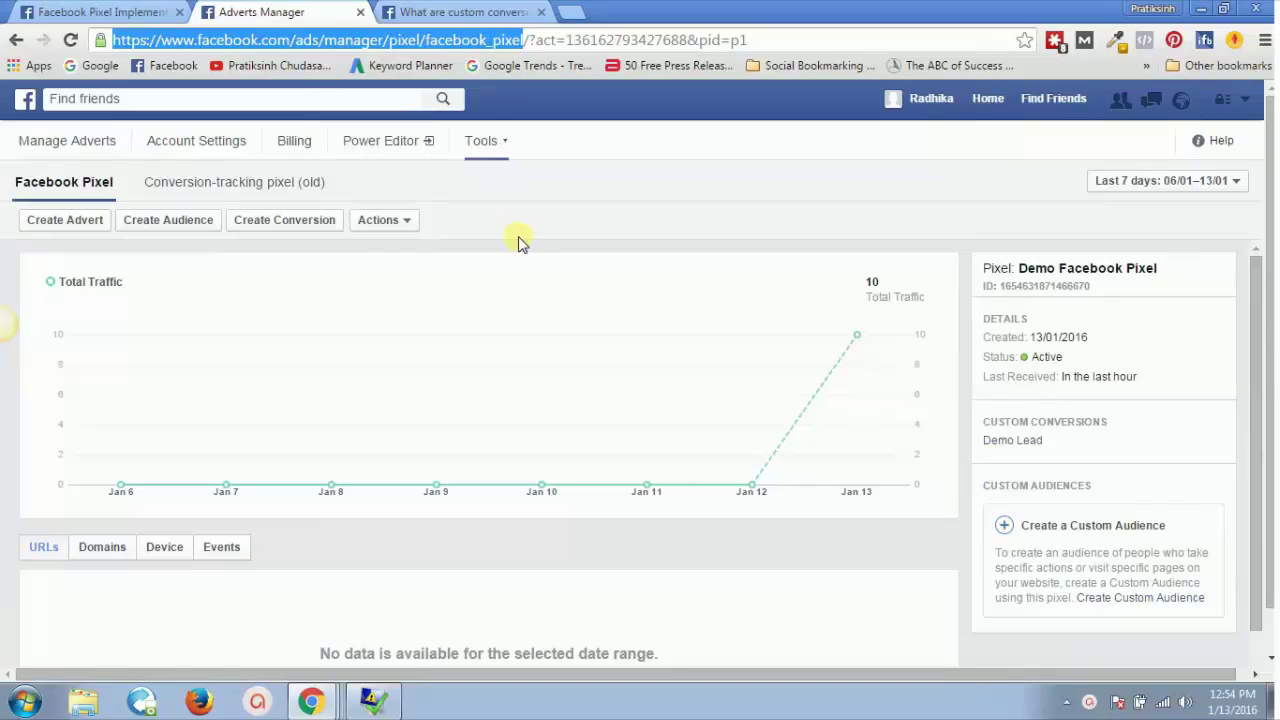
{"action": "left_click", "coordinate": [1245, 100]}
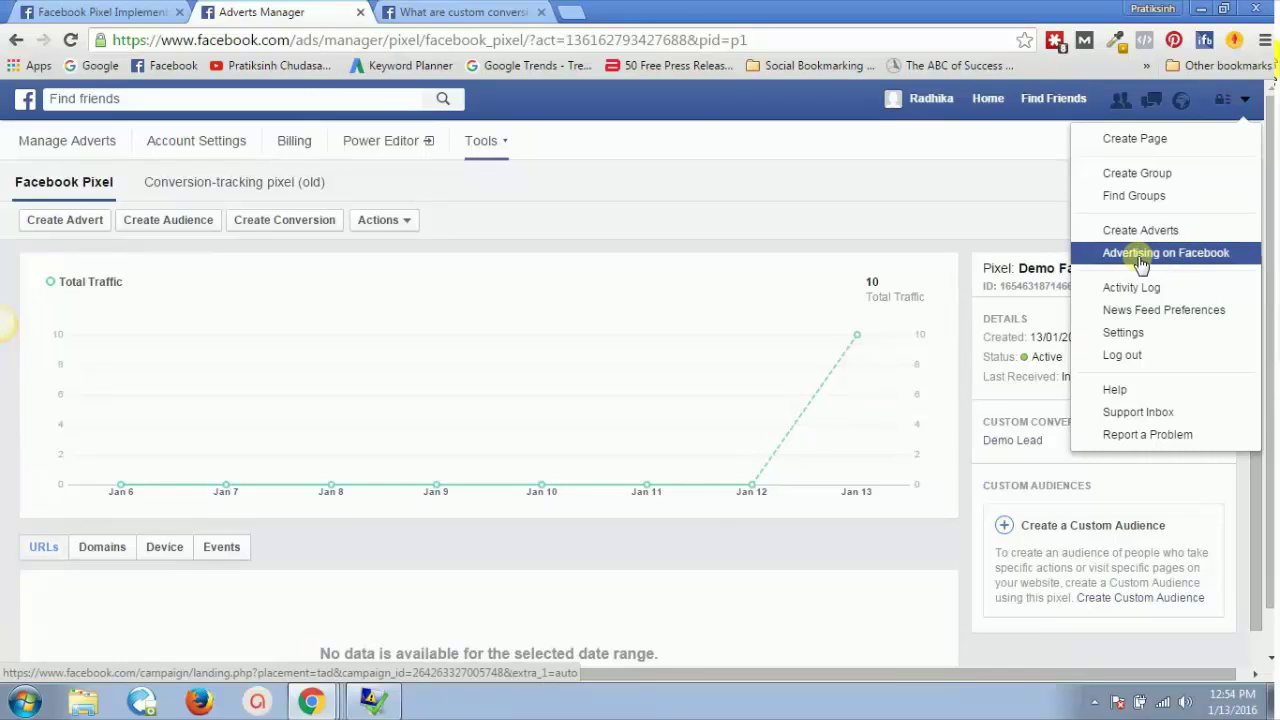
{"action": "left_click", "coordinate": [874, 220]}
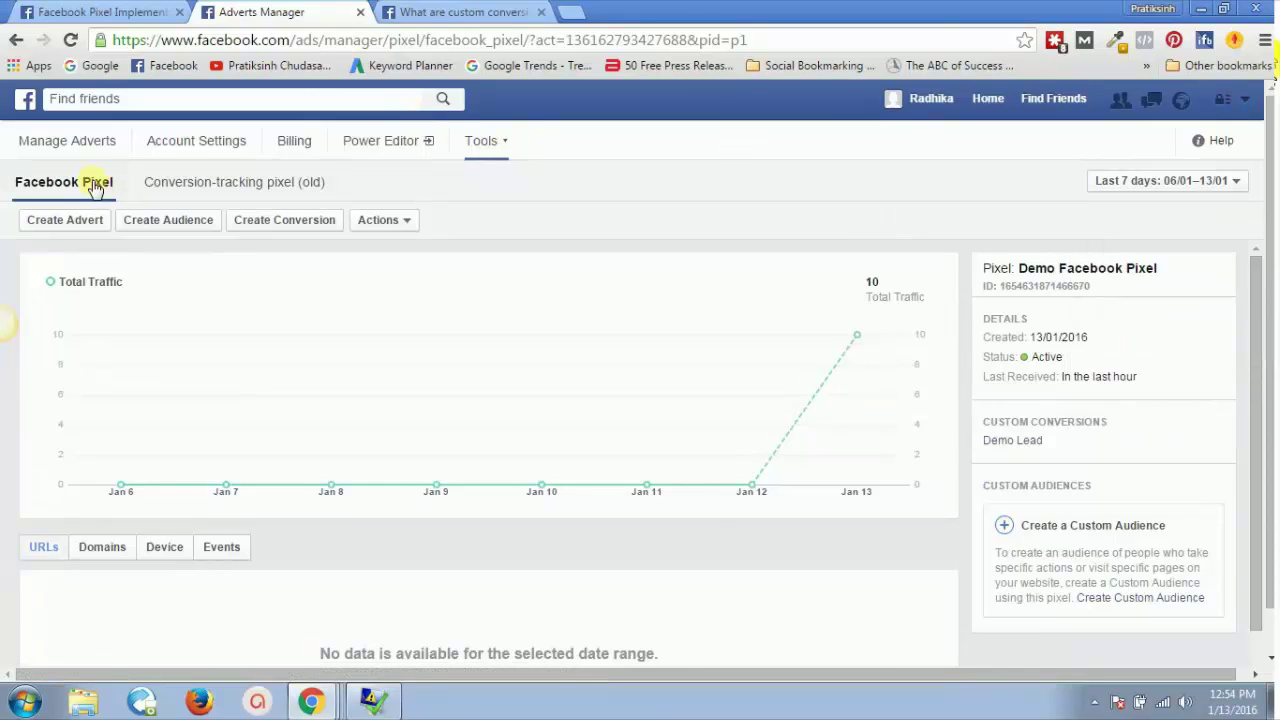
{"action": "left_click", "coordinate": [499, 148]}
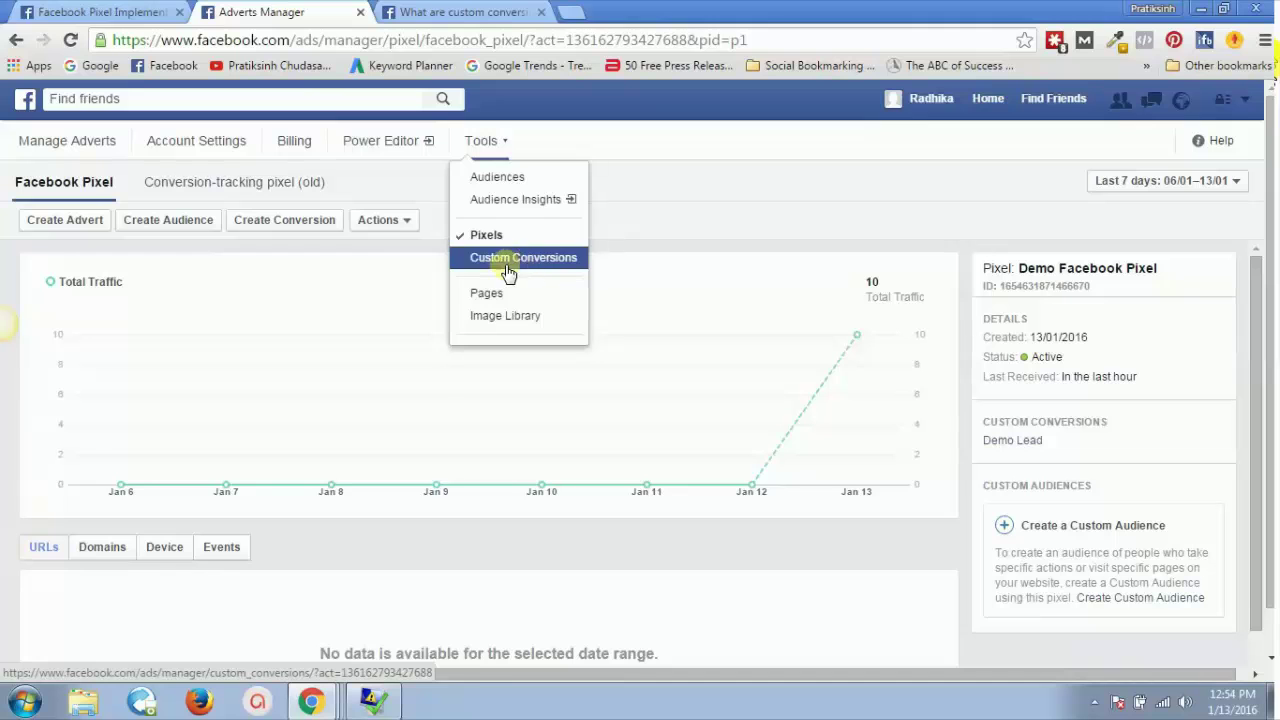
{"action": "left_click", "coordinate": [637, 220]}
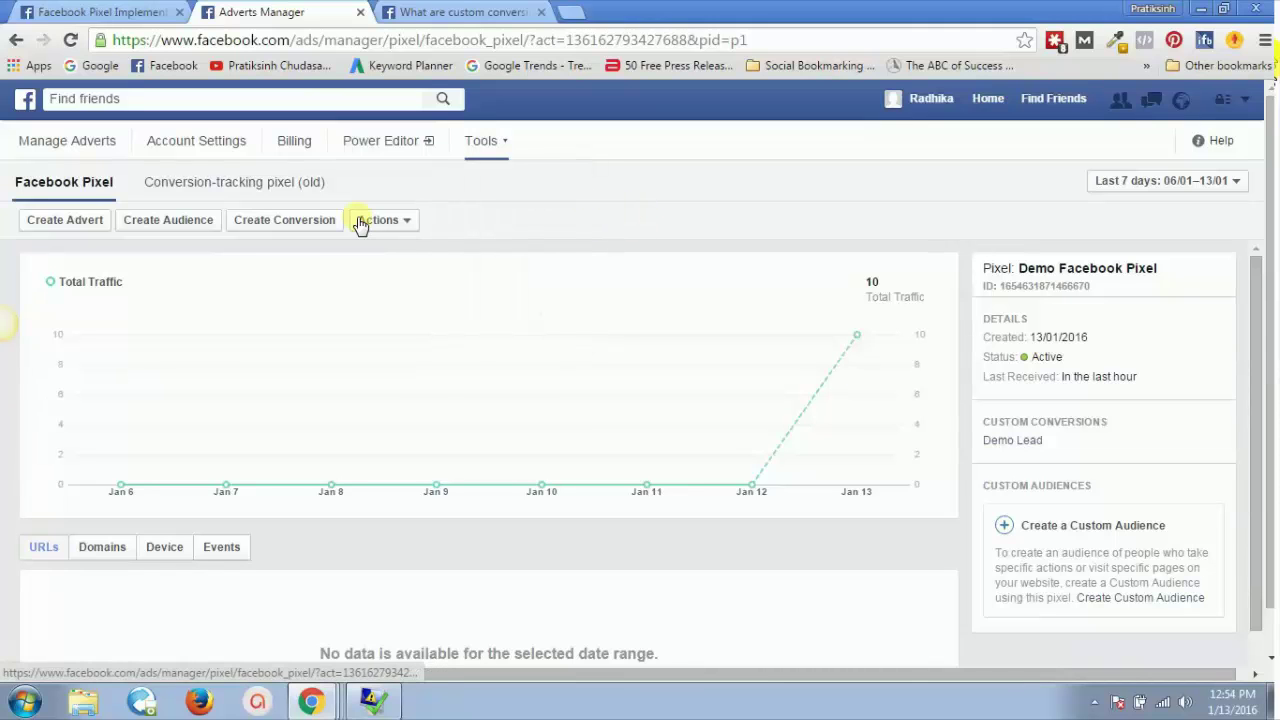
Start a new conversion for the Demo Facebook Pixel using Track Custom Conversions and show the available URL rule types.
{"action": "left_click", "coordinate": [307, 222]}
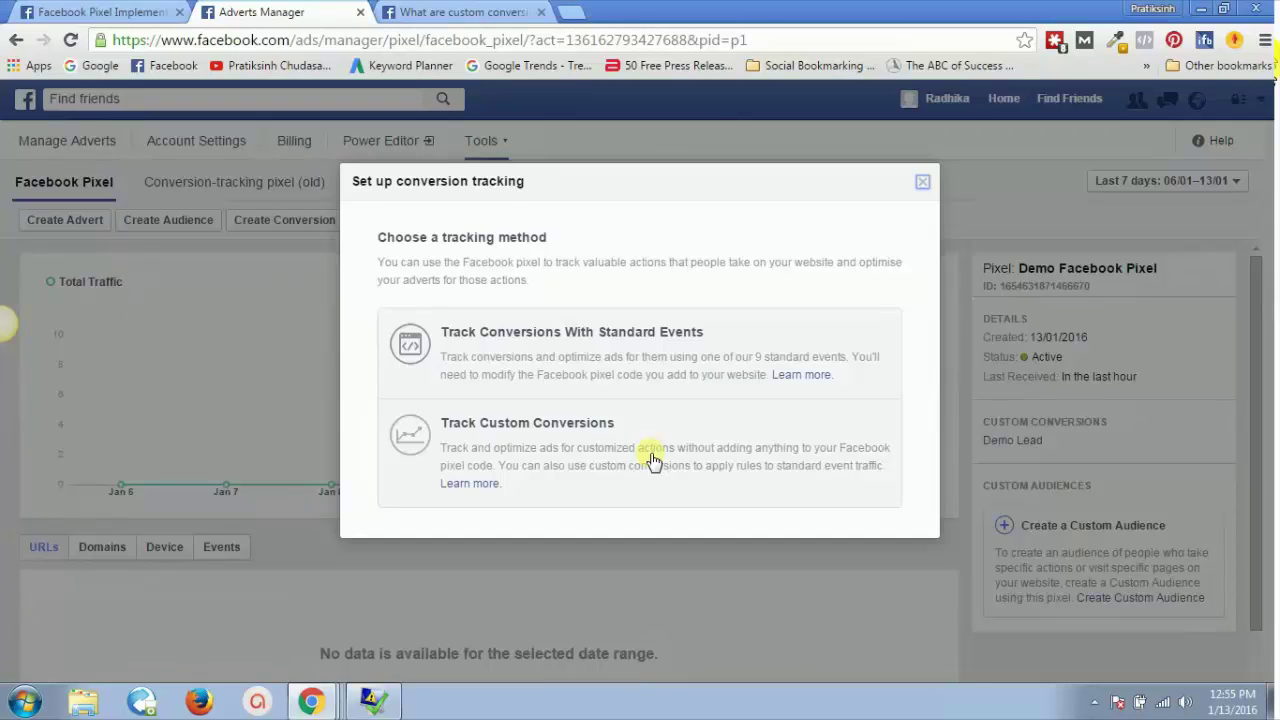
{"action": "left_click", "coordinate": [596, 446]}
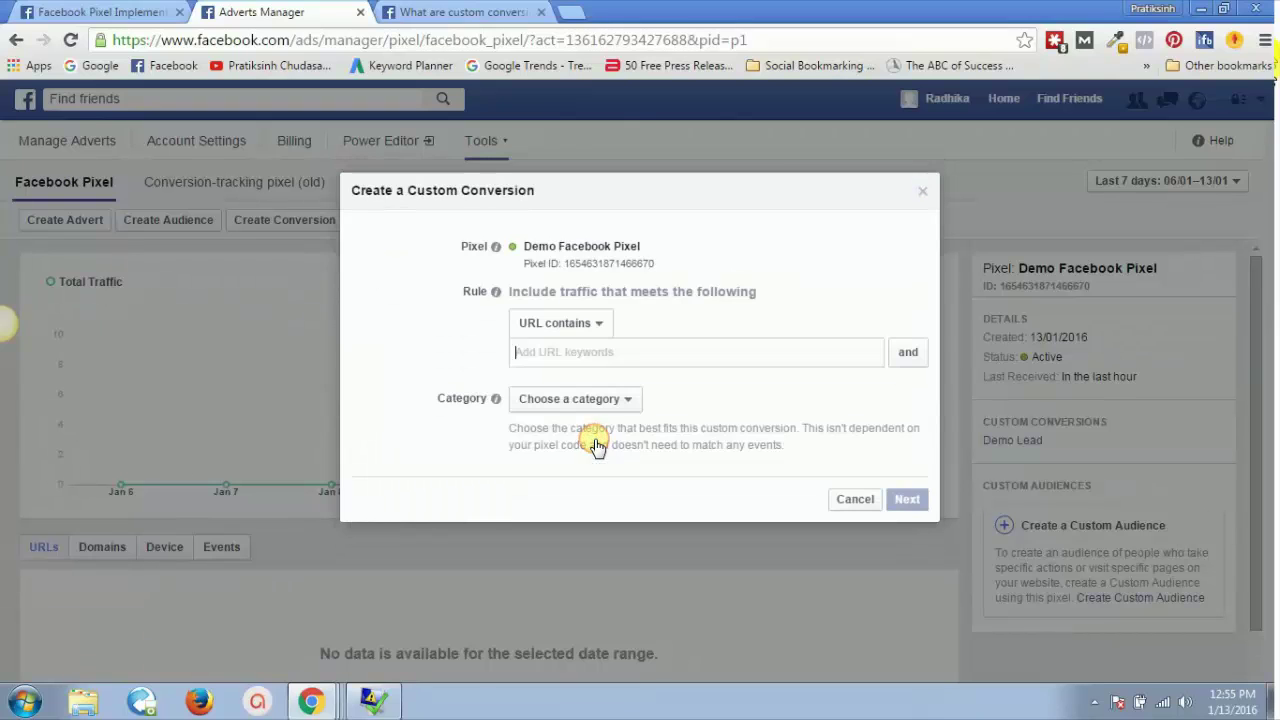
{"action": "left_click", "coordinate": [592, 328]}
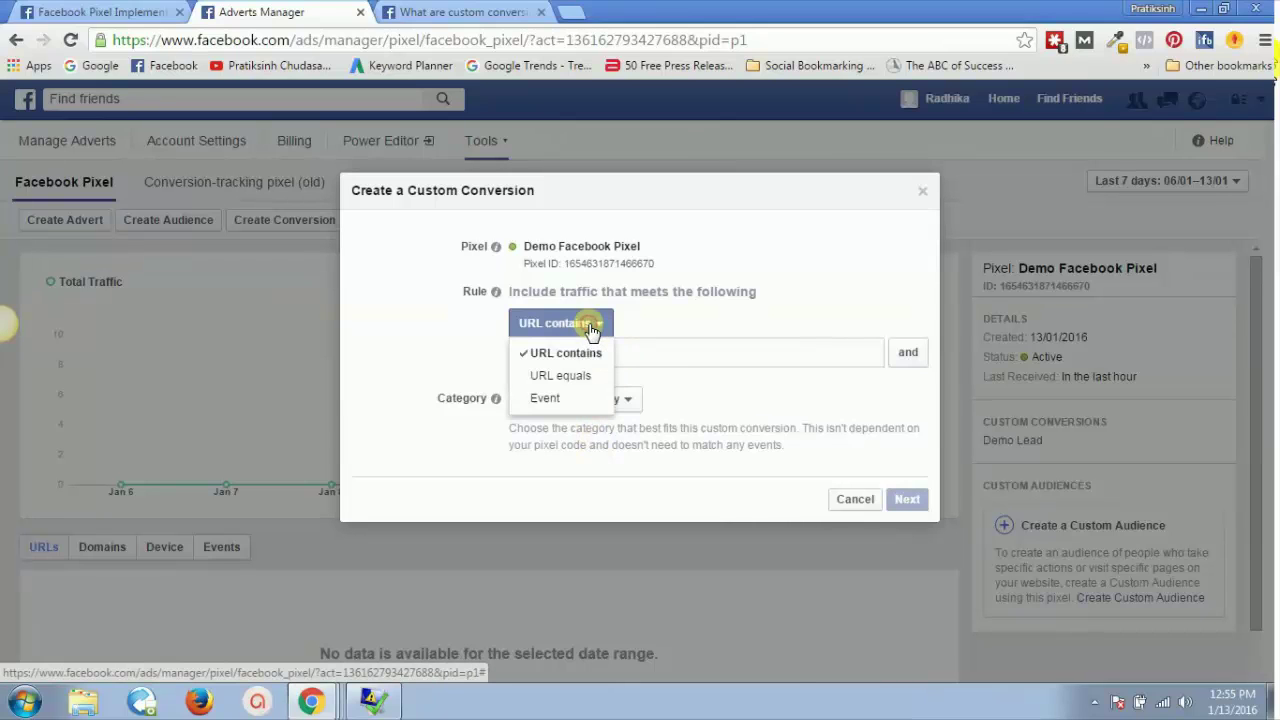
Switch to WordPress, close the Sample Page view and add a new page titled "New page for demo purpose of Facebook Customer conversion".
{"action": "key", "text": "alt+Tab"}
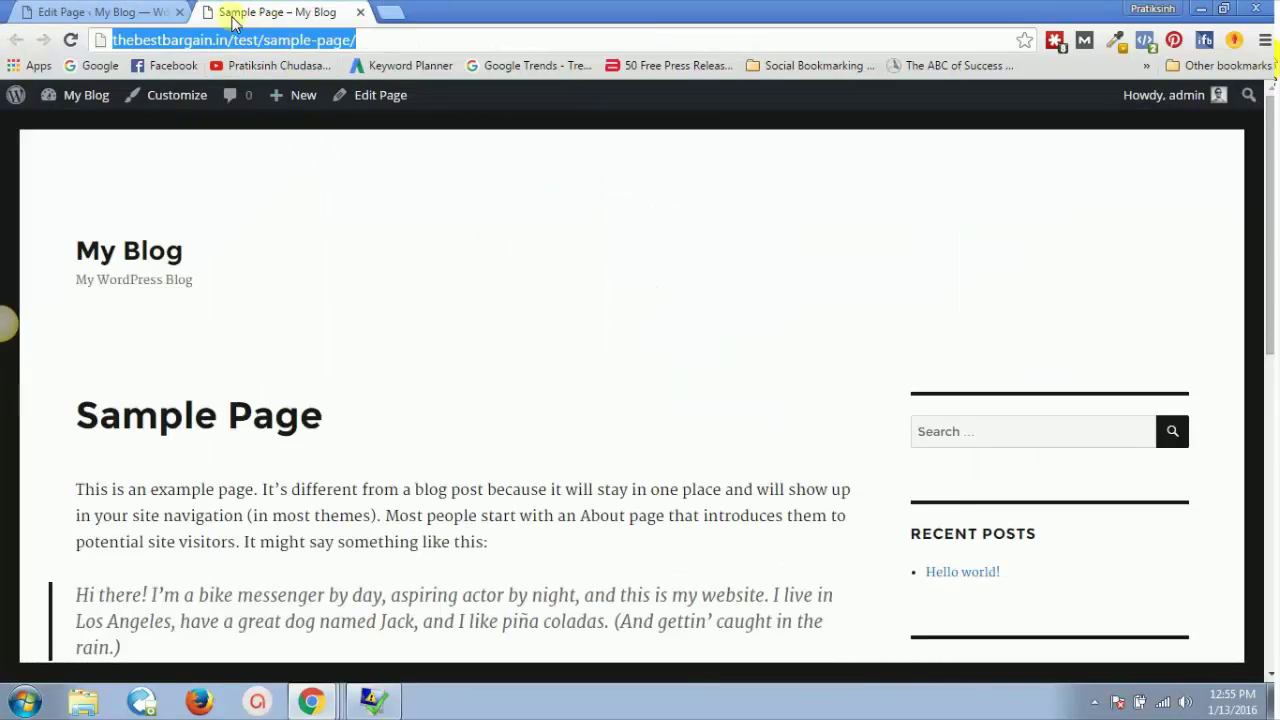
{"action": "left_click", "coordinate": [361, 12]}
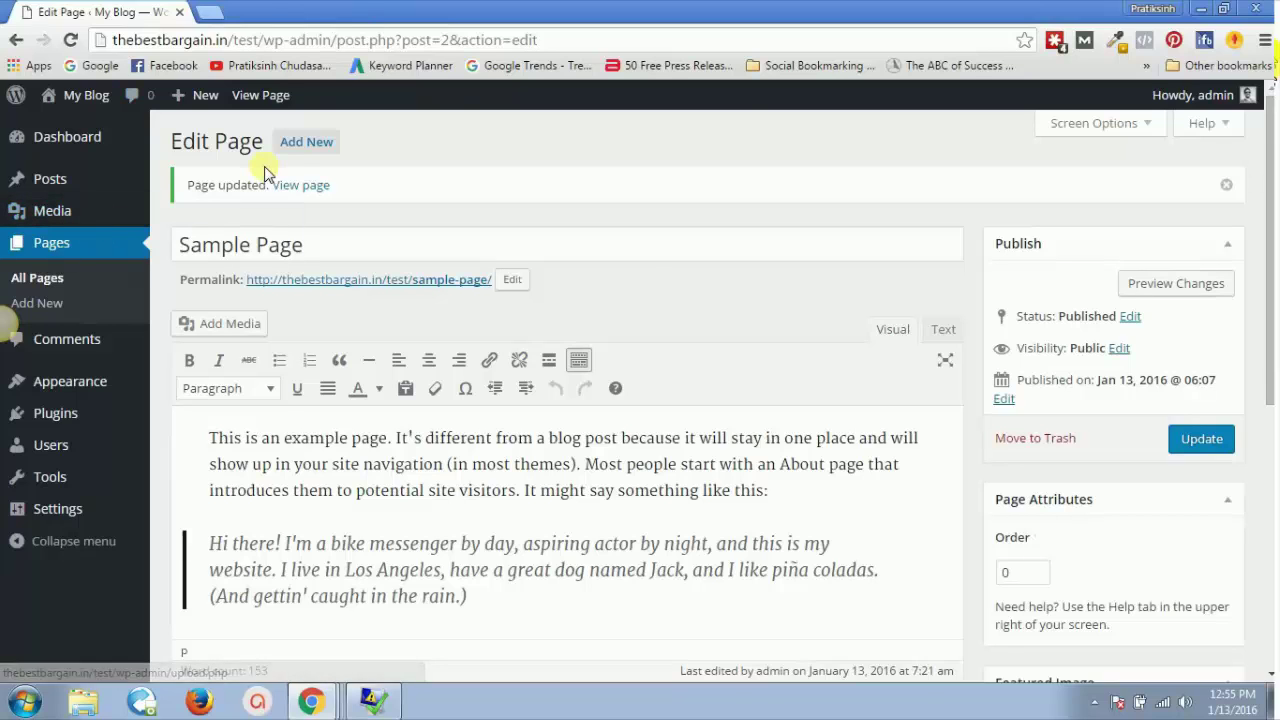
{"action": "left_click", "coordinate": [302, 152]}
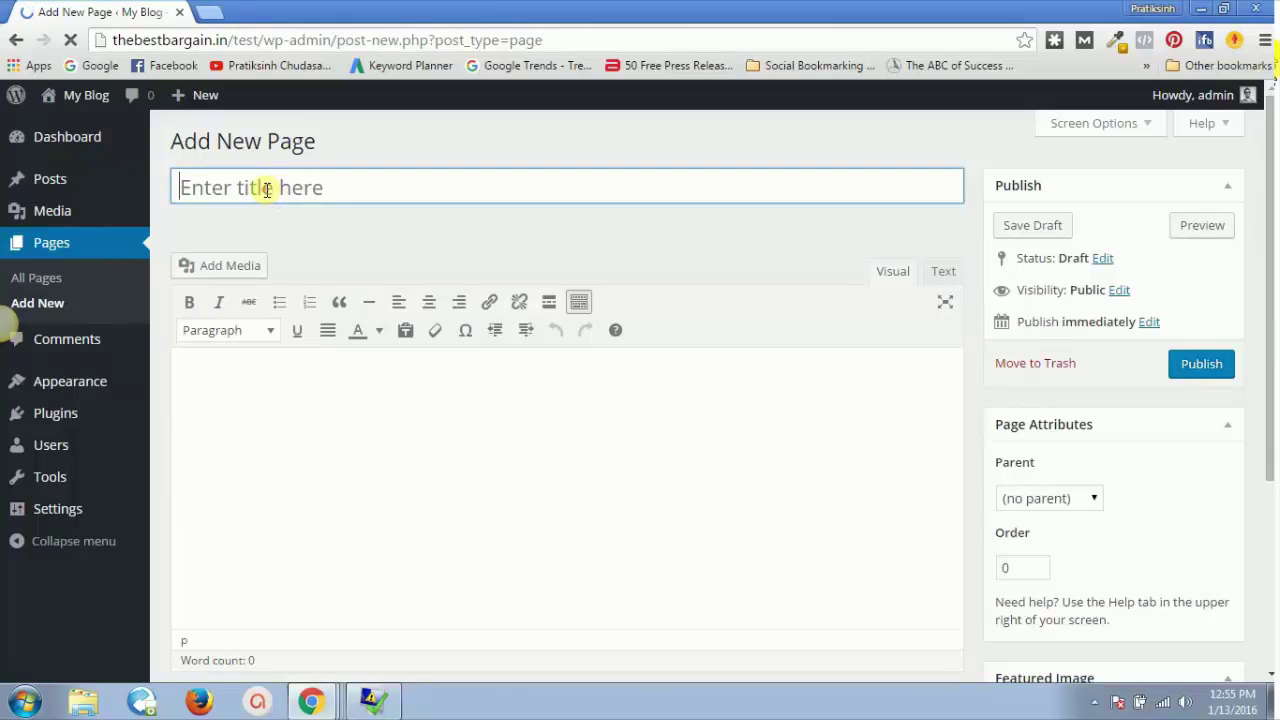
{"action": "type", "text": "New page "}
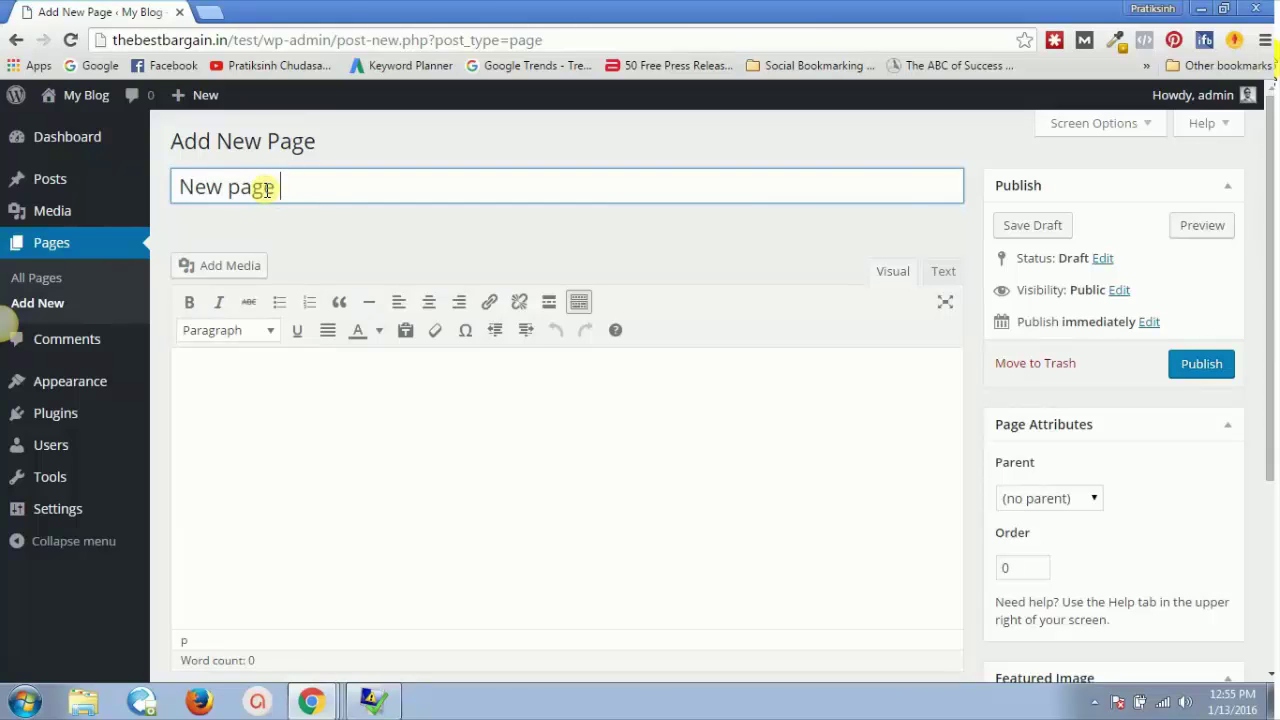
{"action": "type", "text": "for demo purpo"}
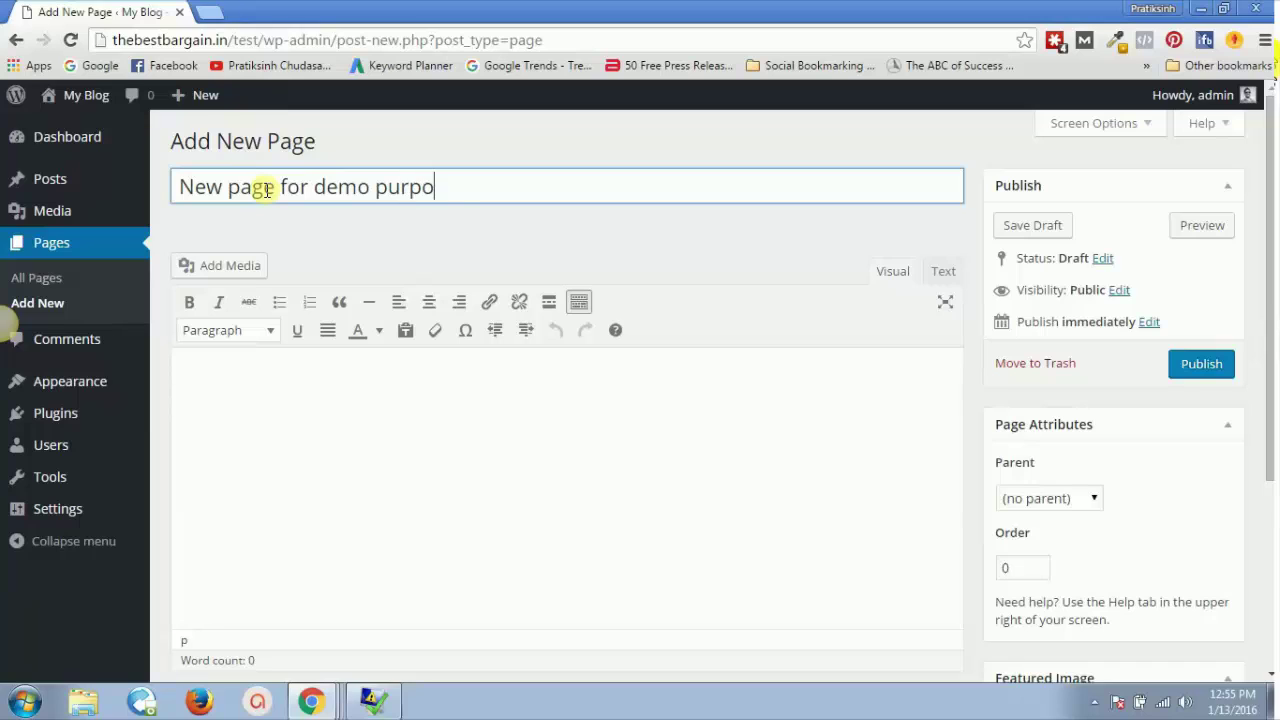
{"action": "type", "text": "se of Facebook Customer conversiopm"}
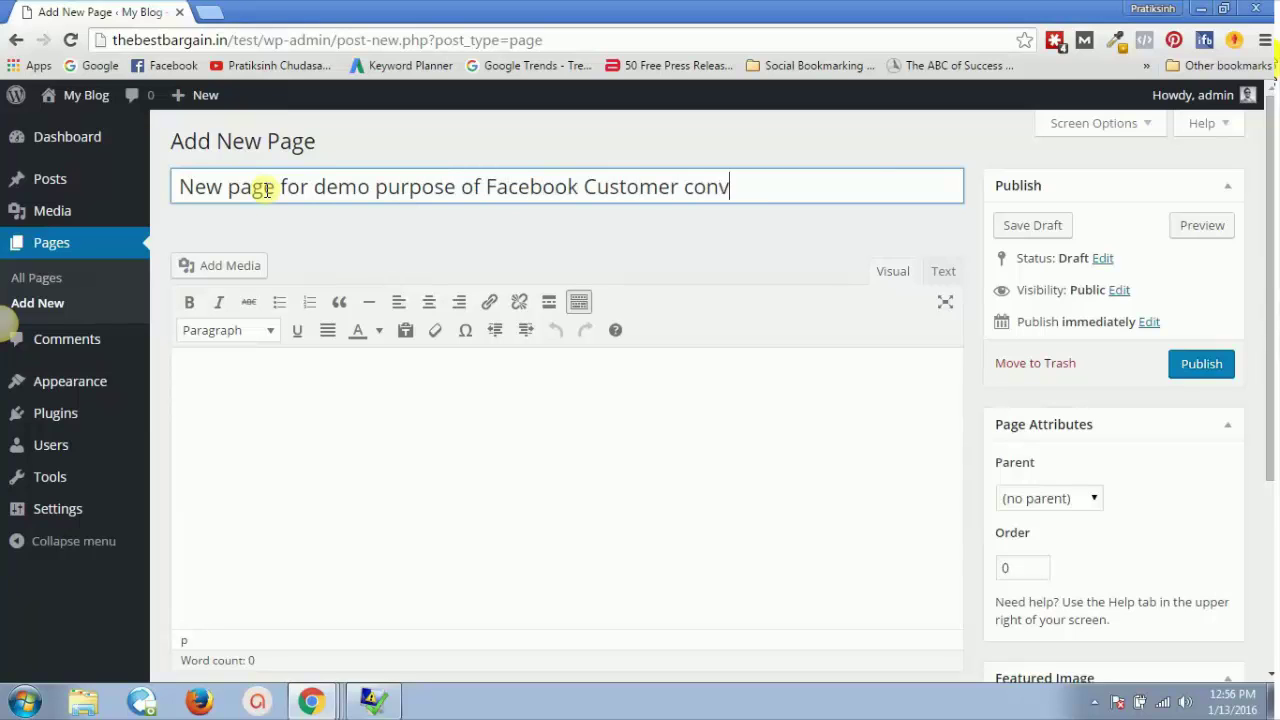
{"action": "key", "text": "BackSpace"}
{"action": "key", "text": "BackSpace"}
Enter the body lines sdlfnvlnaslmfks, fbaskdjhvlksdjlkgv, asdbvkmj hdlxjfvas, vbkdbhlvj sd and vl djbvkljae;lsdf, and save the page draft.
{"action": "left_click", "coordinate": [366, 418]}
{"action": "type", "text": "sdlfnvlnaslmfks"}
{"action": "key", "text": "Return"}
{"action": "type", "text": "fbaskdjhvlksdjlkgv"}
{"action": "key", "text": "Return"}
{"action": "type", "text": "asdbvkmj hdlxjfvas"}
{"action": "key", "text": "Return"}
{"action": "type", "text": "vbkdbhlvj sd"}
{"action": "key", "text": "Return"}
{"action": "type", "text": "vl djbvkljae;lsdf"}
{"action": "key", "text": "ctrl+a"}
{"action": "key", "text": "Tab"}
{"action": "key", "text": "Return"}
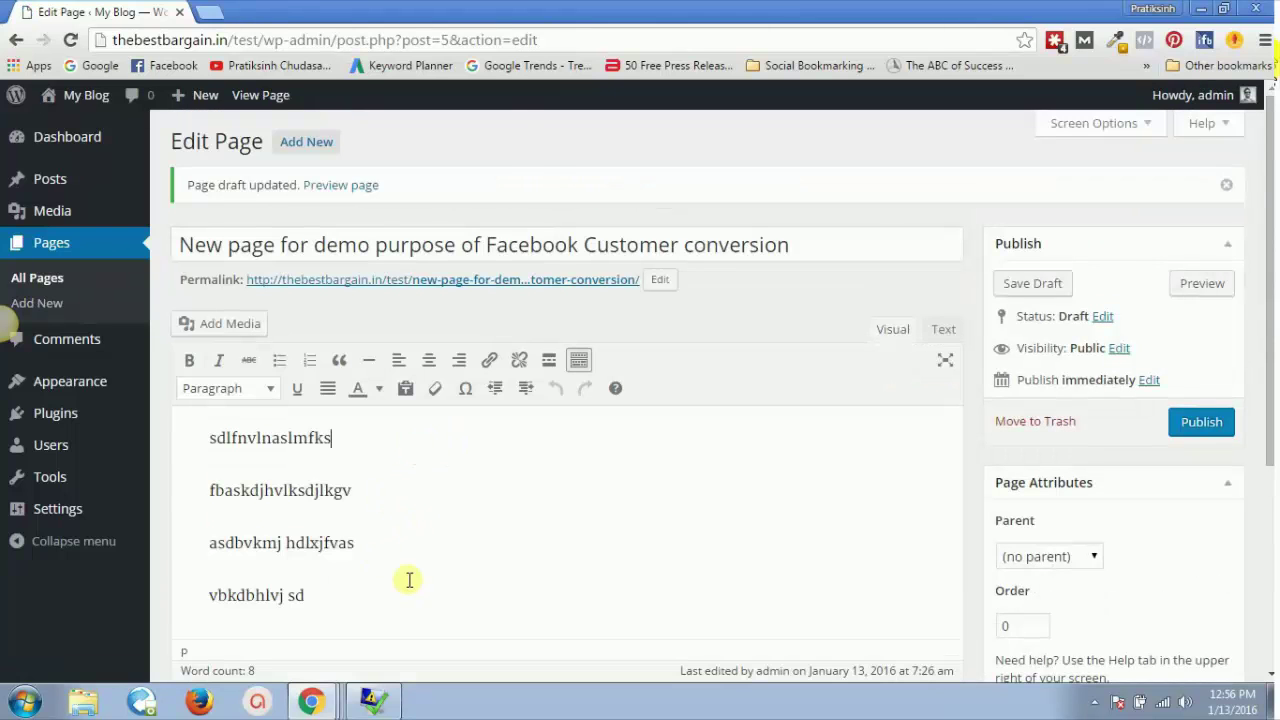
Add two more copies of the five placeholder lines below the existing body text and publish the page.
{"action": "scroll", "coordinate": [408, 580], "scroll_direction": "down", "scroll_amount": 4}
{"action": "left_click", "coordinate": [375, 257]}
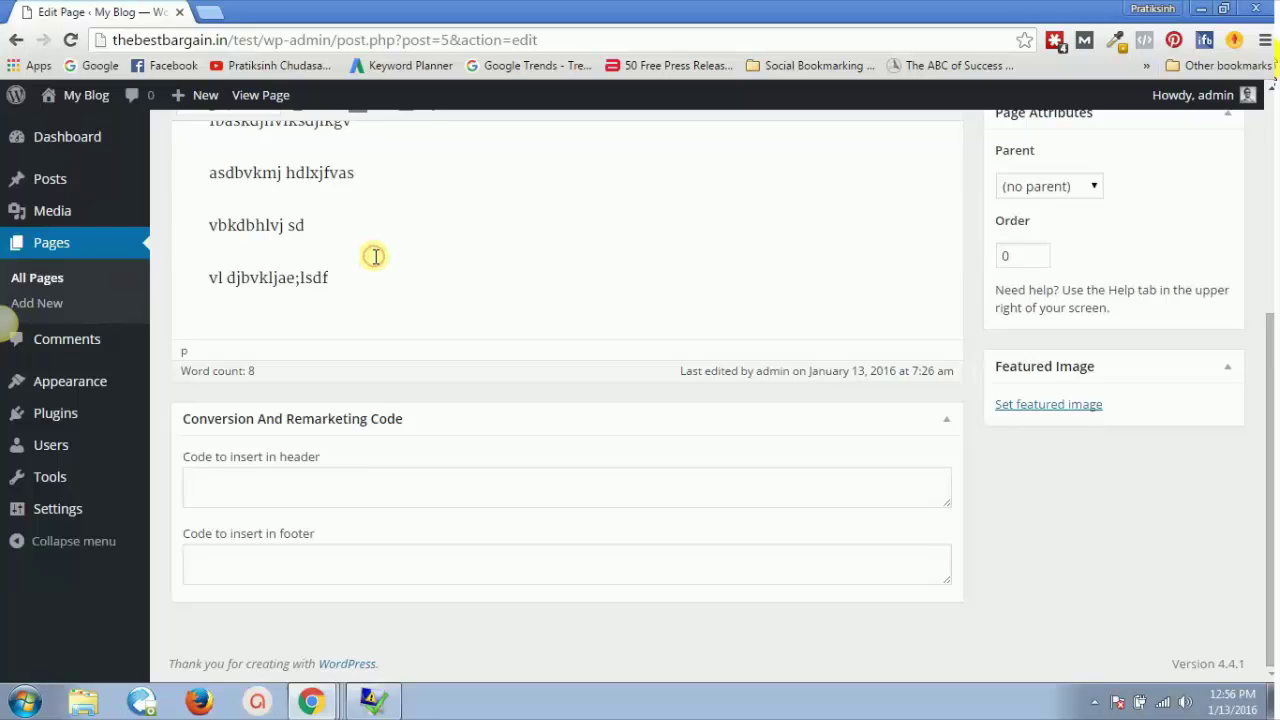
{"action": "key", "text": "Return"}
{"action": "scroll", "coordinate": [375, 257], "scroll_direction": "up", "scroll_amount": 2}
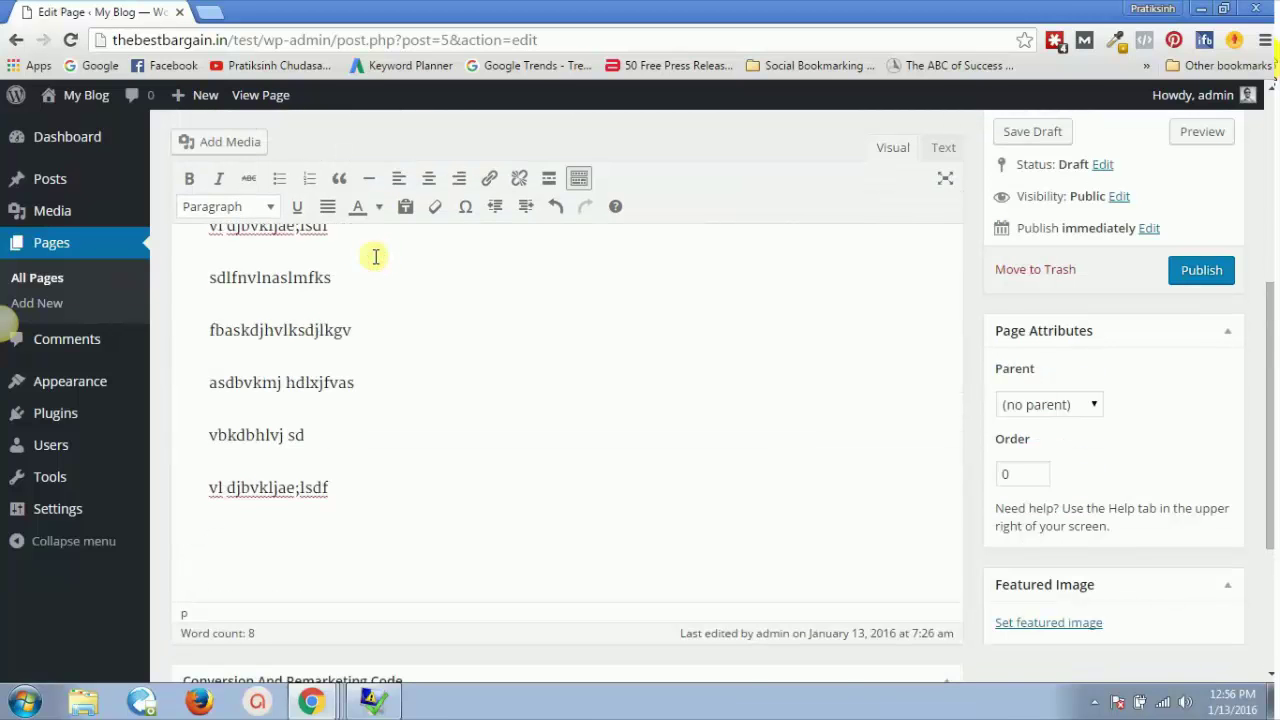
{"action": "type", "text": "sdlfnvlnaslmfks fbaskdjhvlkjsdjlkgv asdbvkmj hdlxjfvas vbkdbhlvj sd vl djbvkljae;lsdf"}
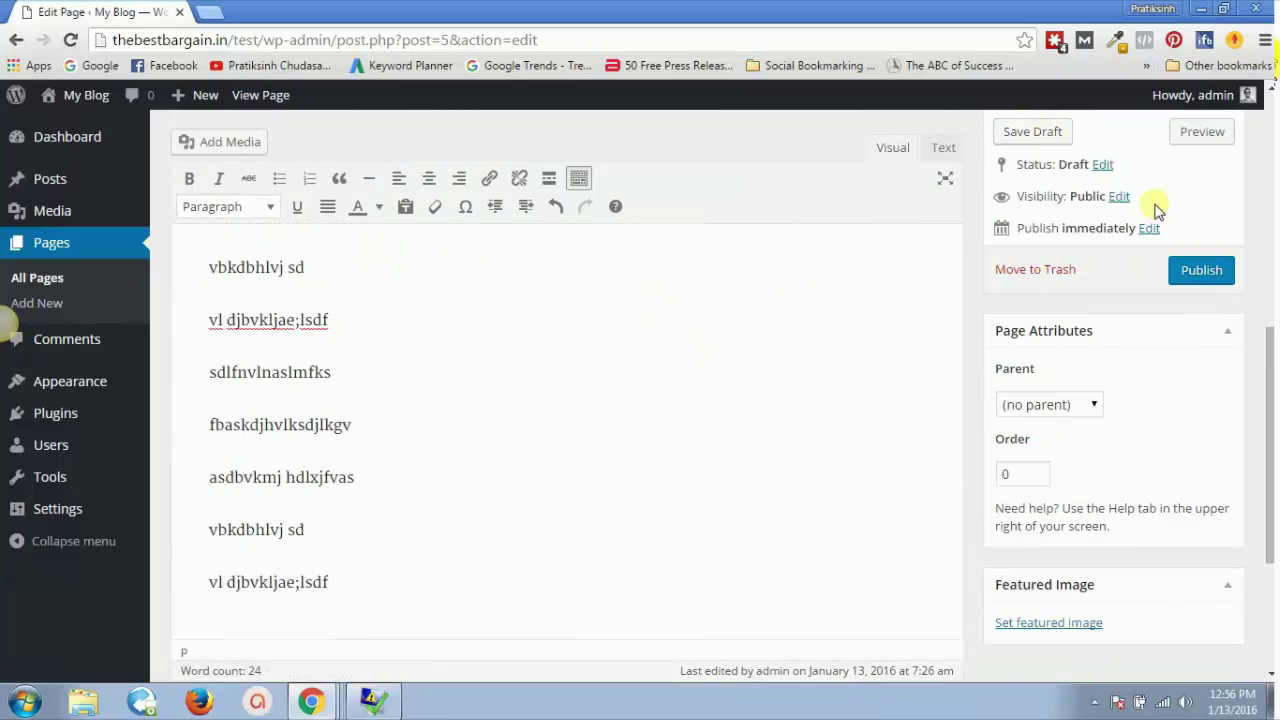
{"action": "left_click", "coordinate": [1199, 274]}
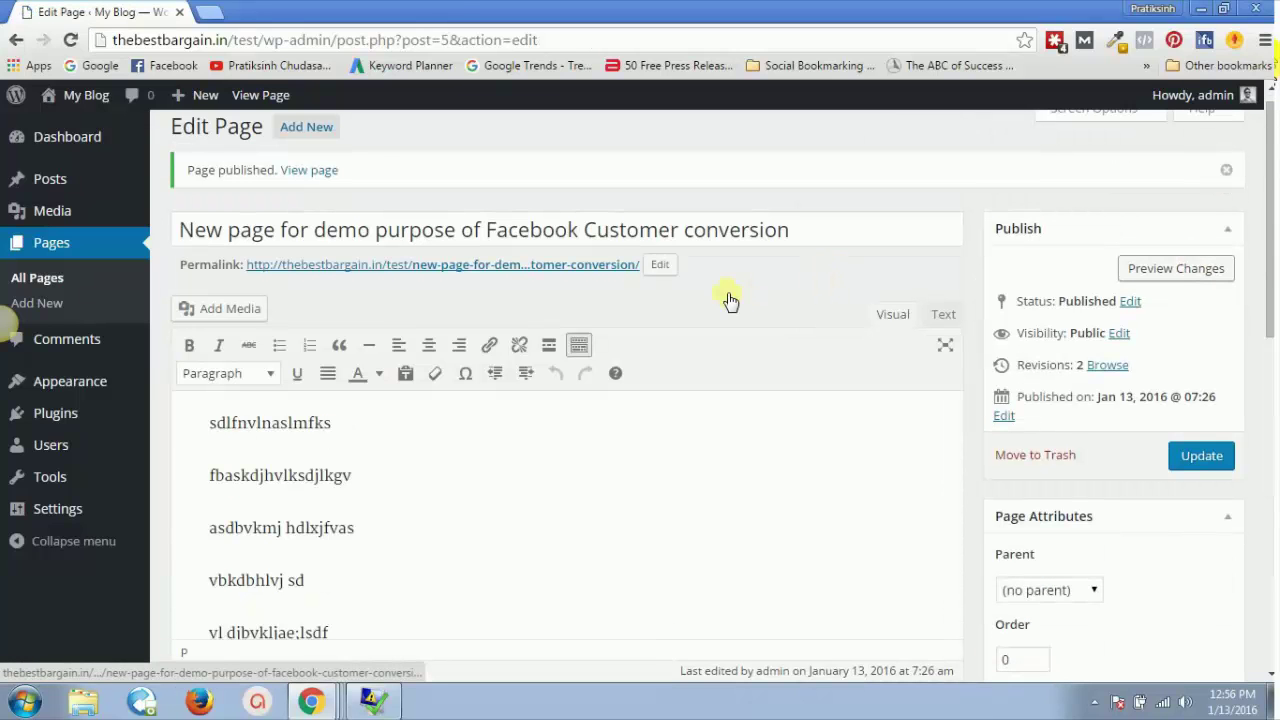
View the published demo page on the site and look through its content.
{"action": "left_click", "coordinate": [322, 169]}
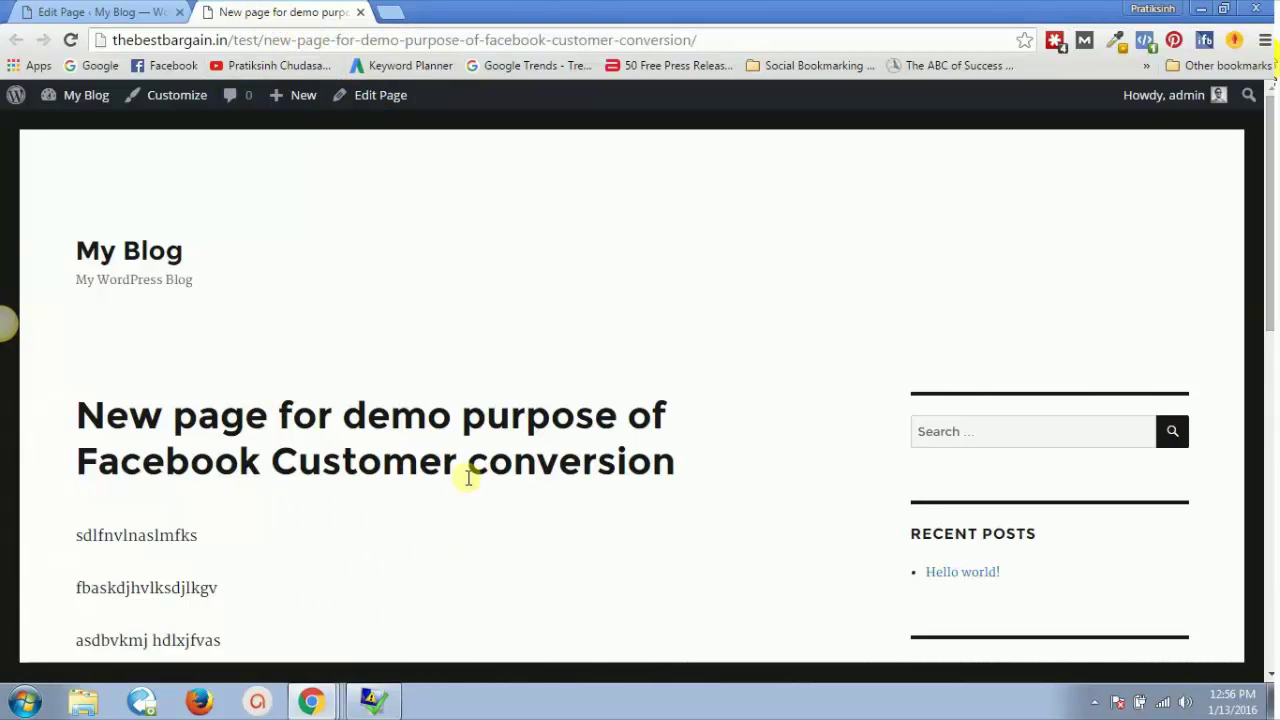
{"action": "scroll", "coordinate": [467, 478], "scroll_direction": "down", "scroll_amount": 8}
{"action": "scroll", "coordinate": [468, 483], "scroll_direction": "up", "scroll_amount": 8}
{"action": "left_click", "coordinate": [125, 11]}
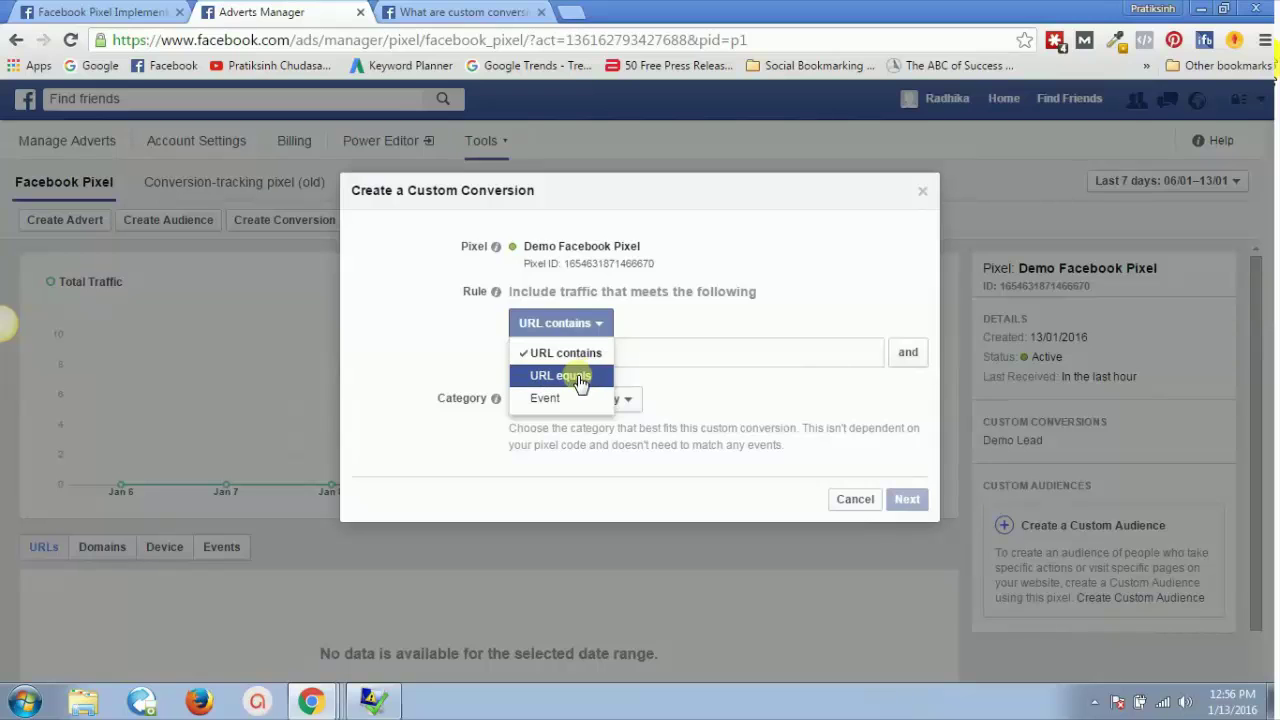
Switch back to Facebook Adverts Manager and set the custom conversion's traffic rule to URL equals.
{"action": "left_click", "coordinate": [567, 378]}
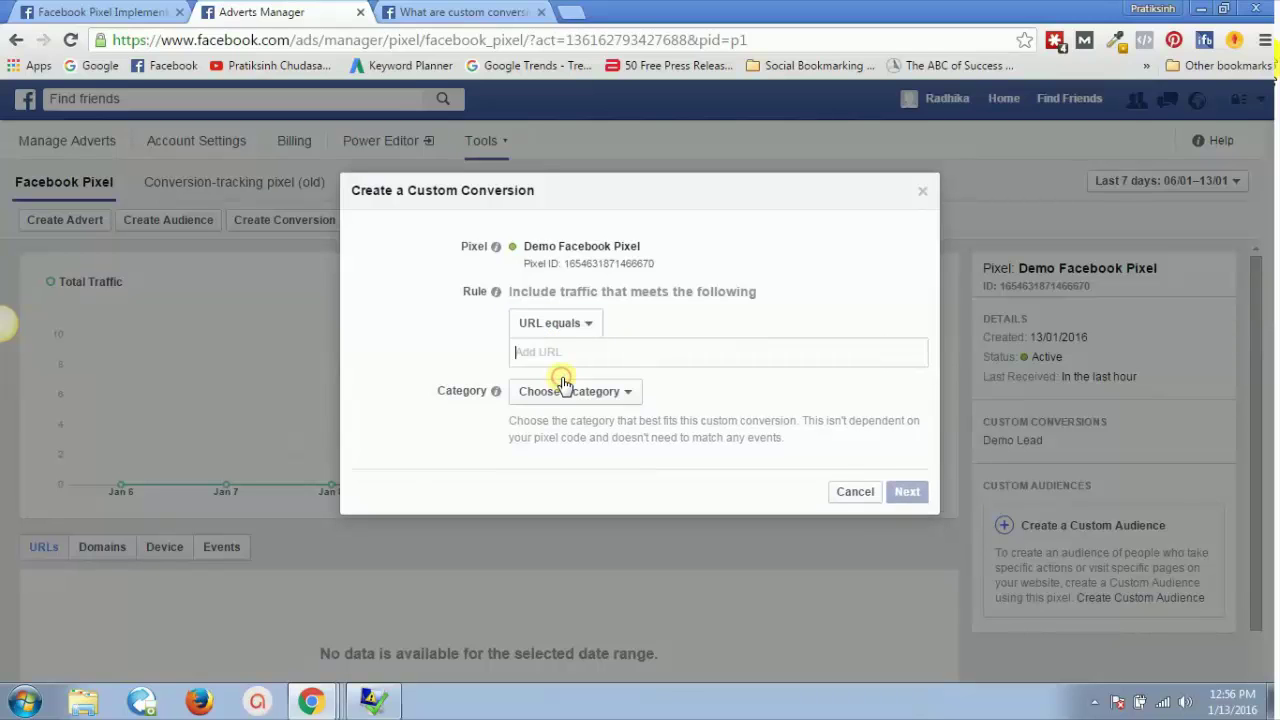
{"action": "left_click", "coordinate": [578, 330]}
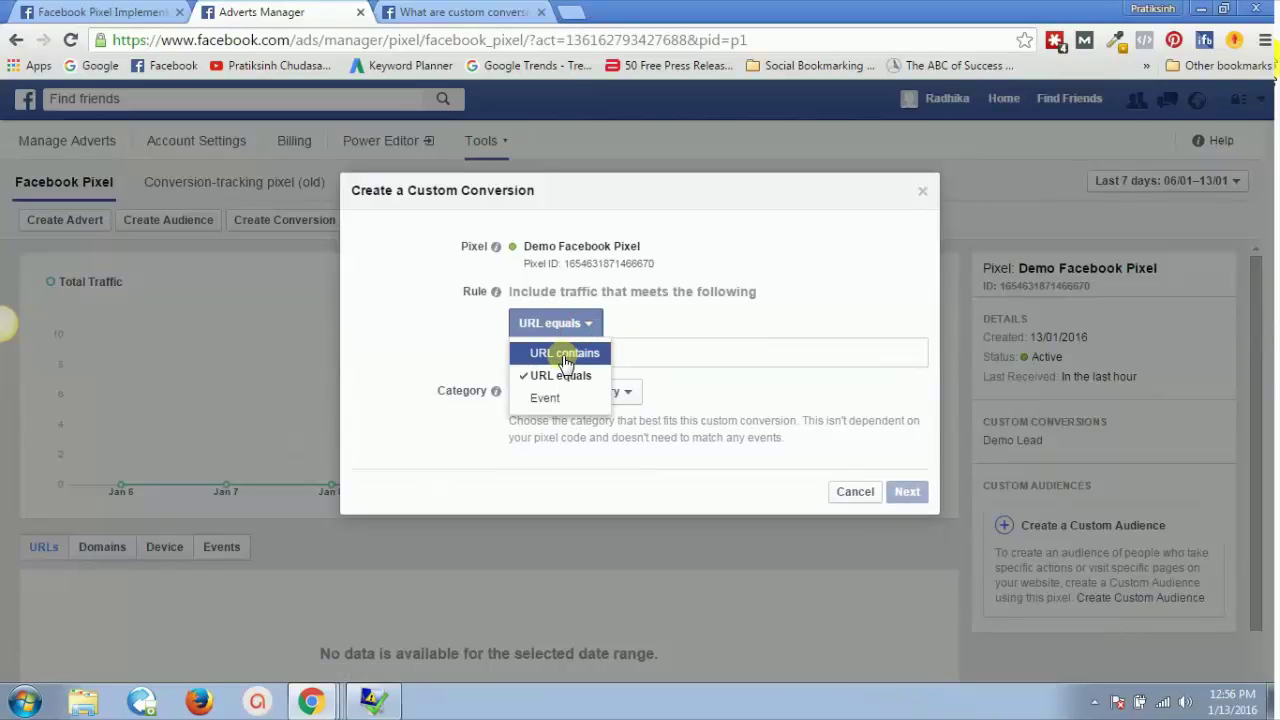
{"action": "left_click", "coordinate": [568, 354]}
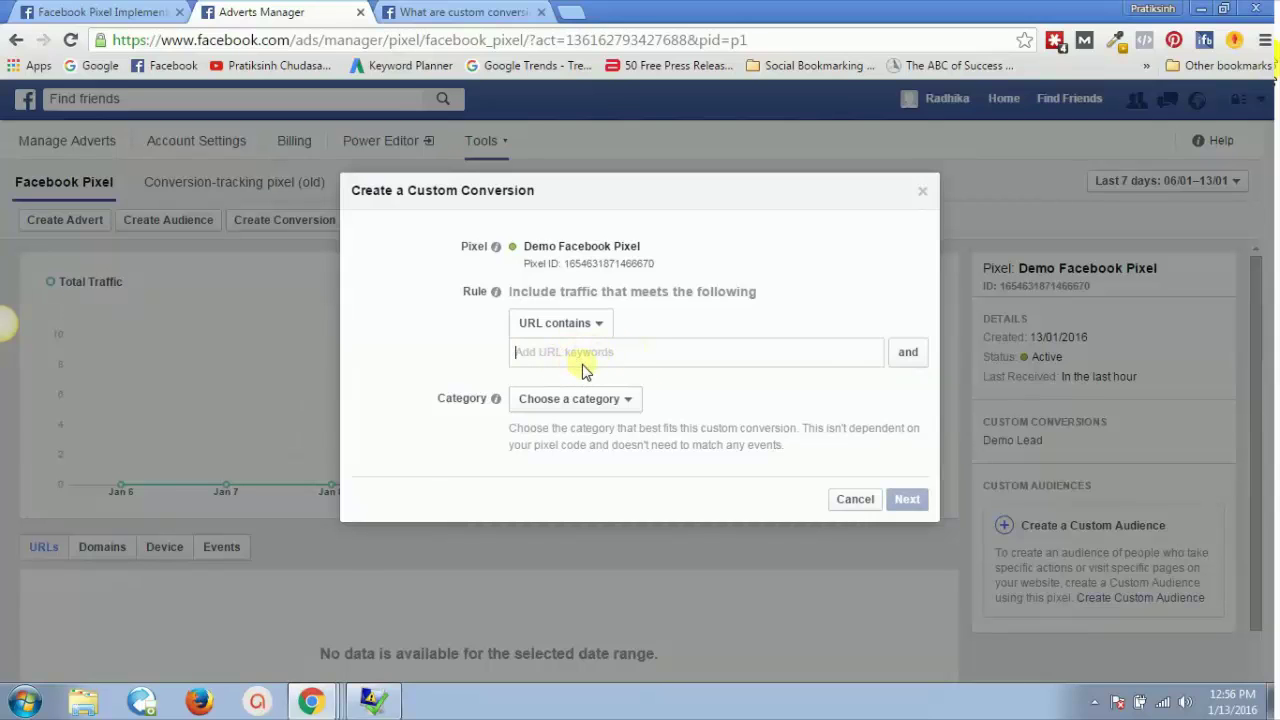
{"action": "left_click", "coordinate": [586, 330]}
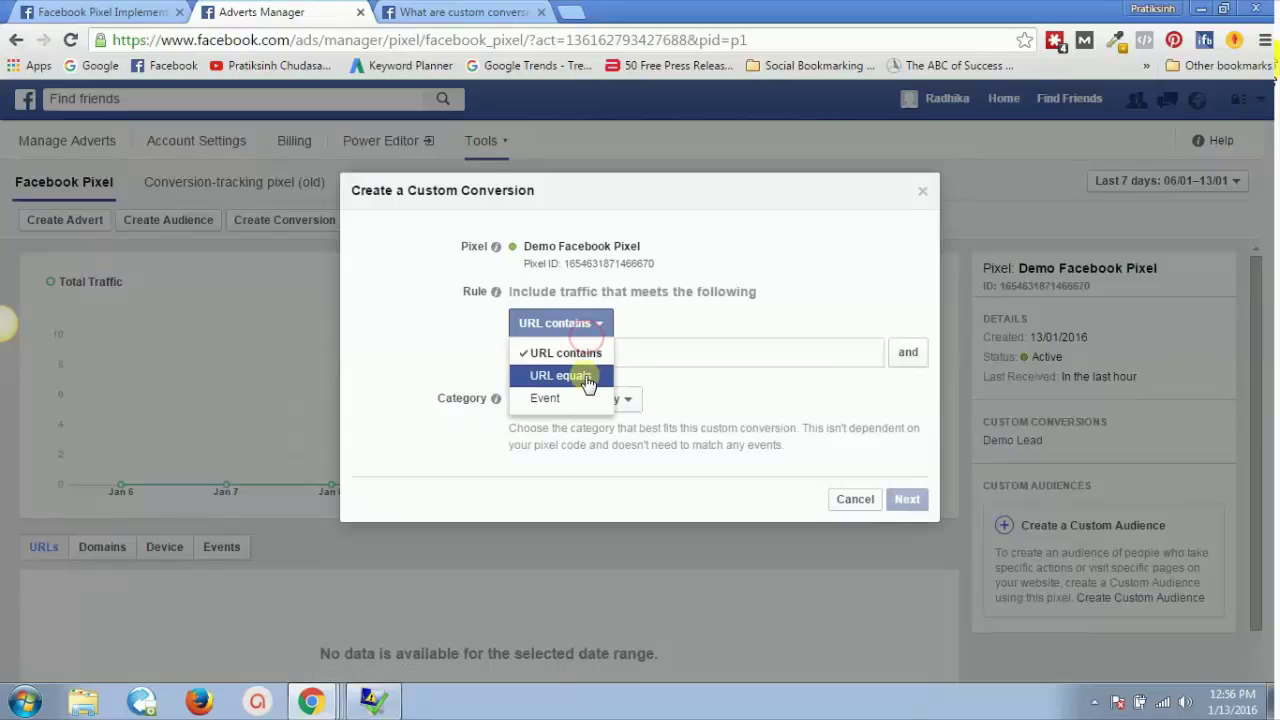
{"action": "left_click", "coordinate": [585, 375]}
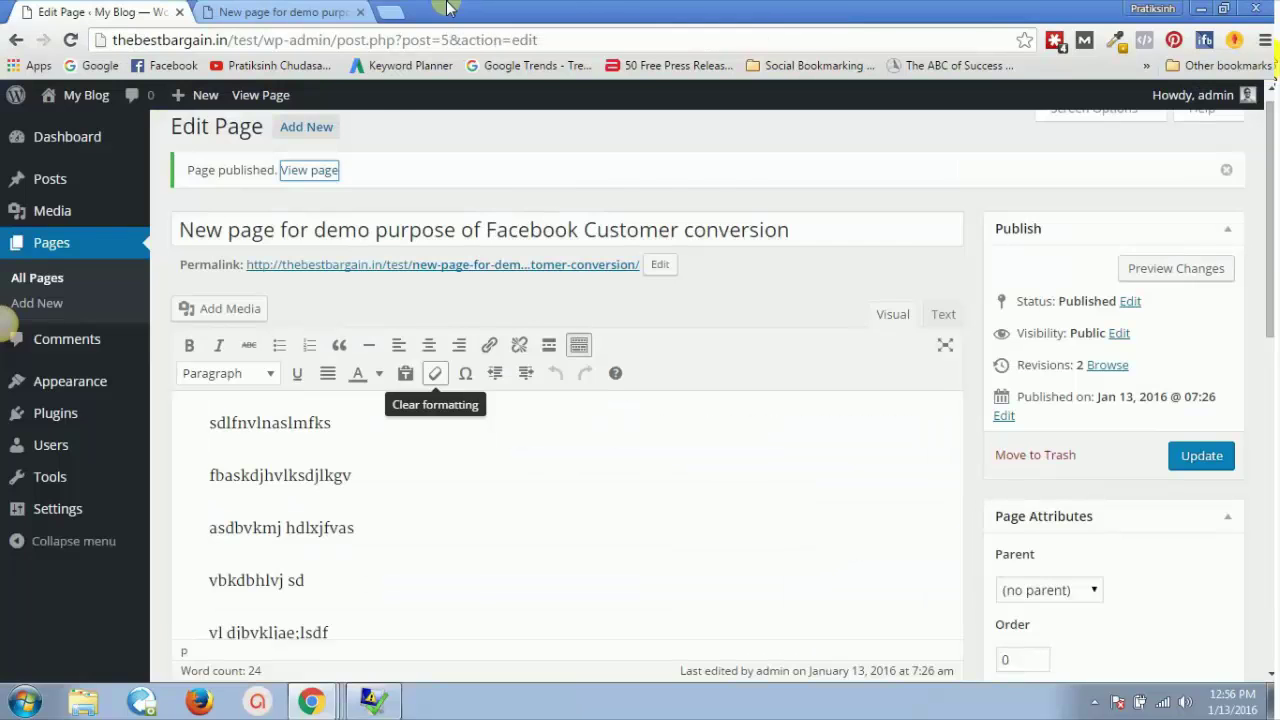
Copy the published demo page's web address from the blog and add it as the custom conversion's rule URL.
{"action": "left_click", "coordinate": [290, 14]}
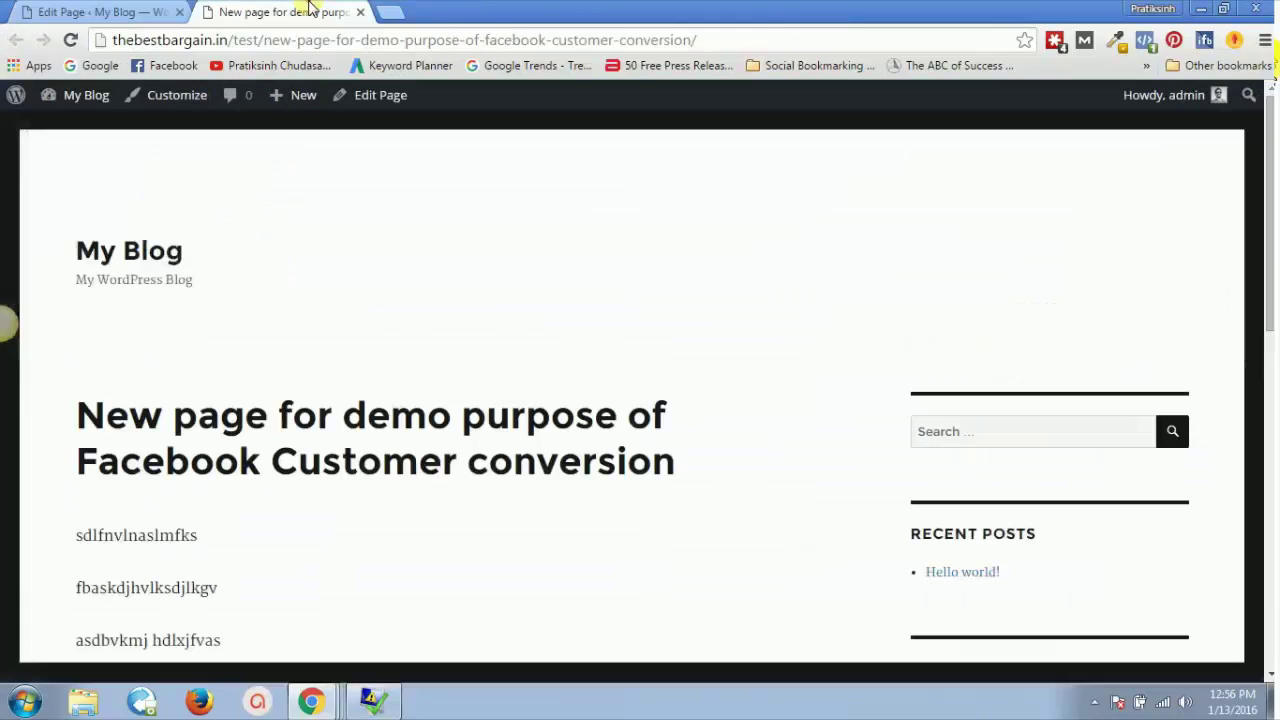
{"action": "left_click", "coordinate": [288, 40]}
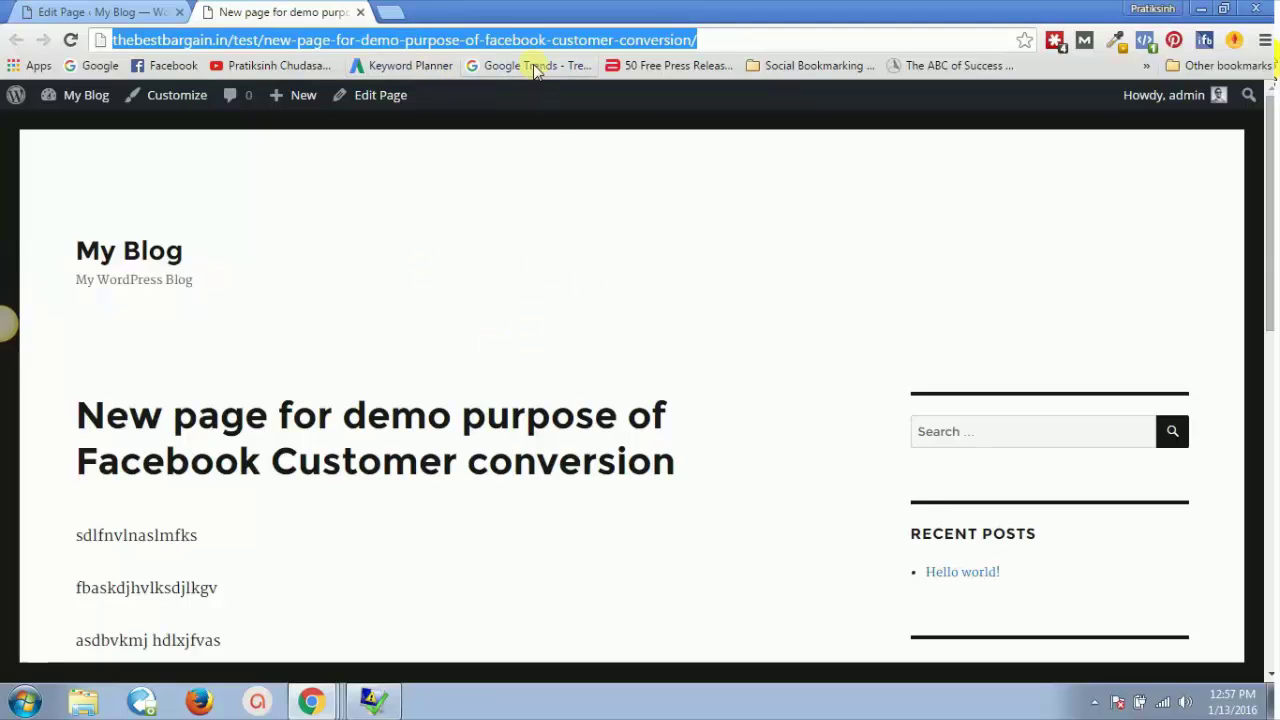
{"action": "key", "text": "ctrl+c"}
{"action": "key", "text": "alt+Tab"}
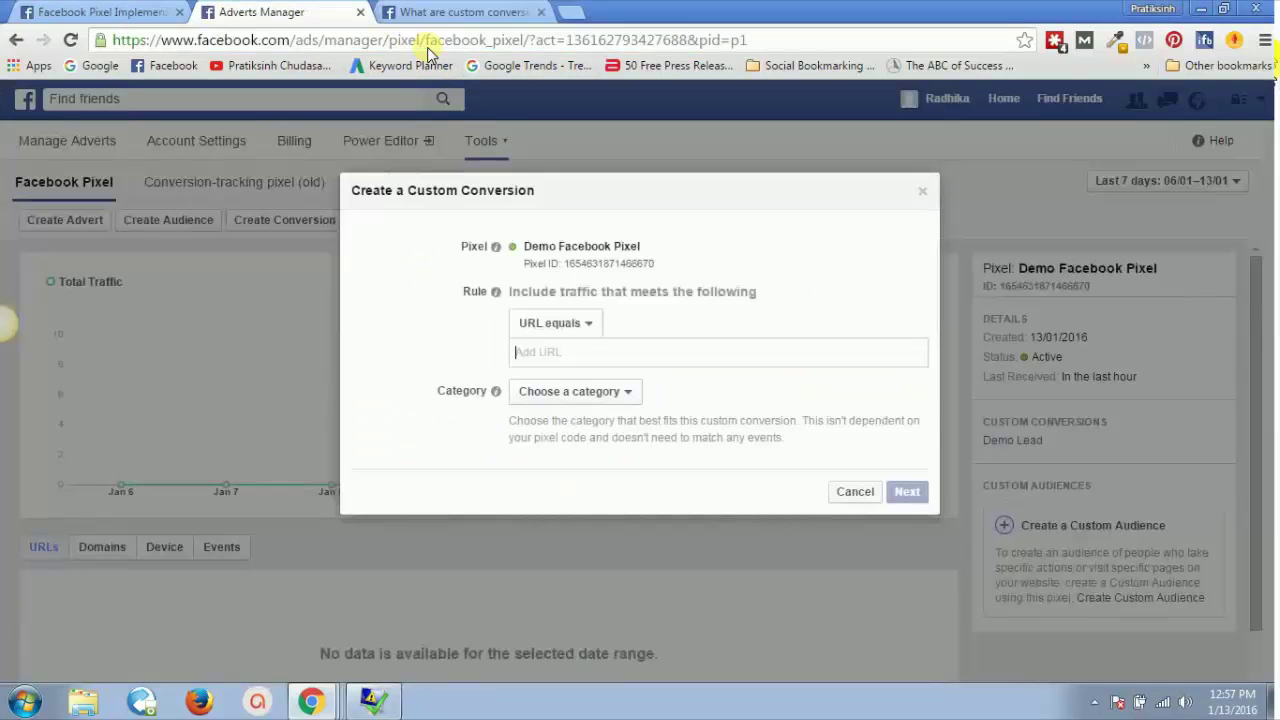
{"action": "key", "text": "ctrl+v"}
{"action": "left_click", "coordinate": [434, 341]}
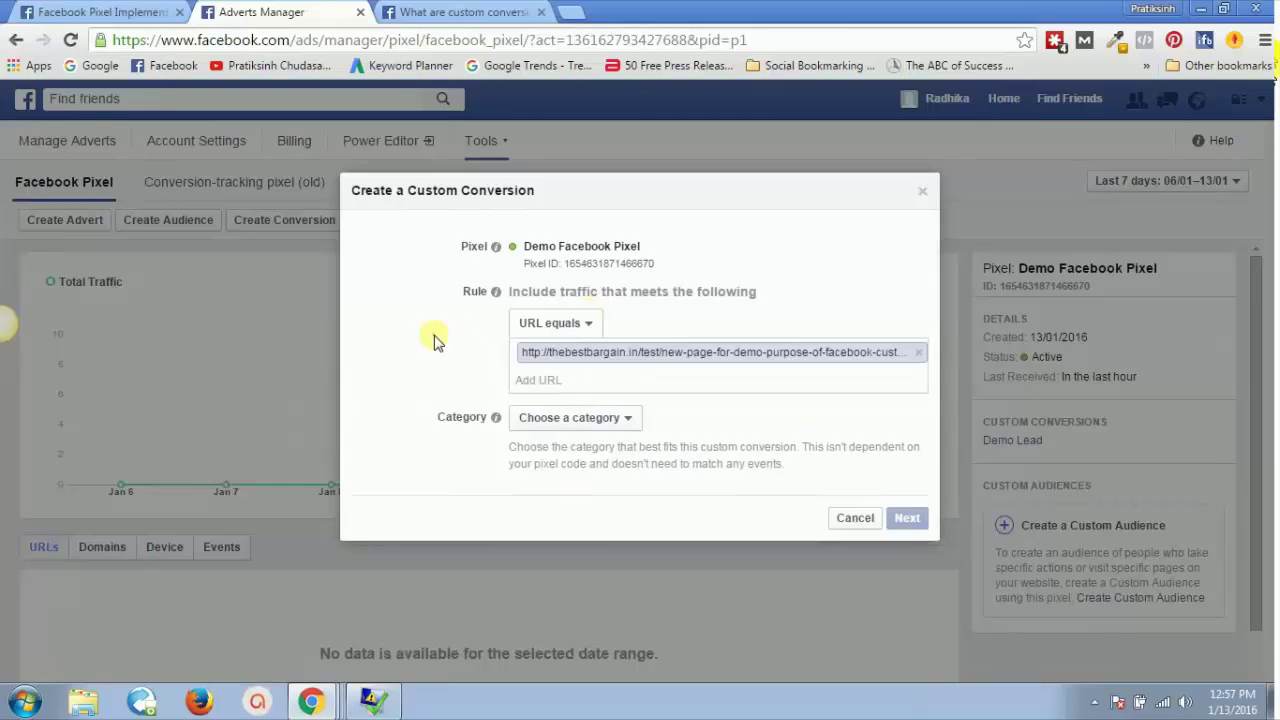
Set the custom conversion's category to Add to Basket and continue to the naming stage.
{"action": "left_click", "coordinate": [610, 419]}
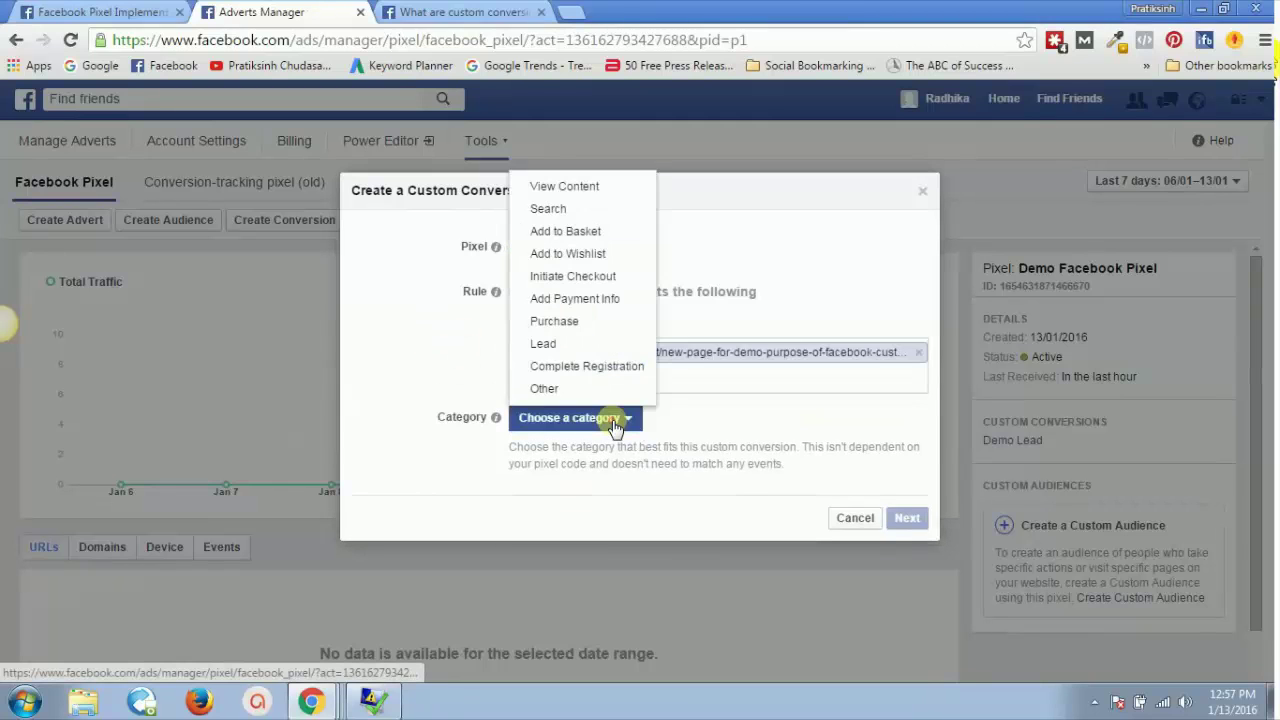
{"action": "left_click", "coordinate": [574, 334]}
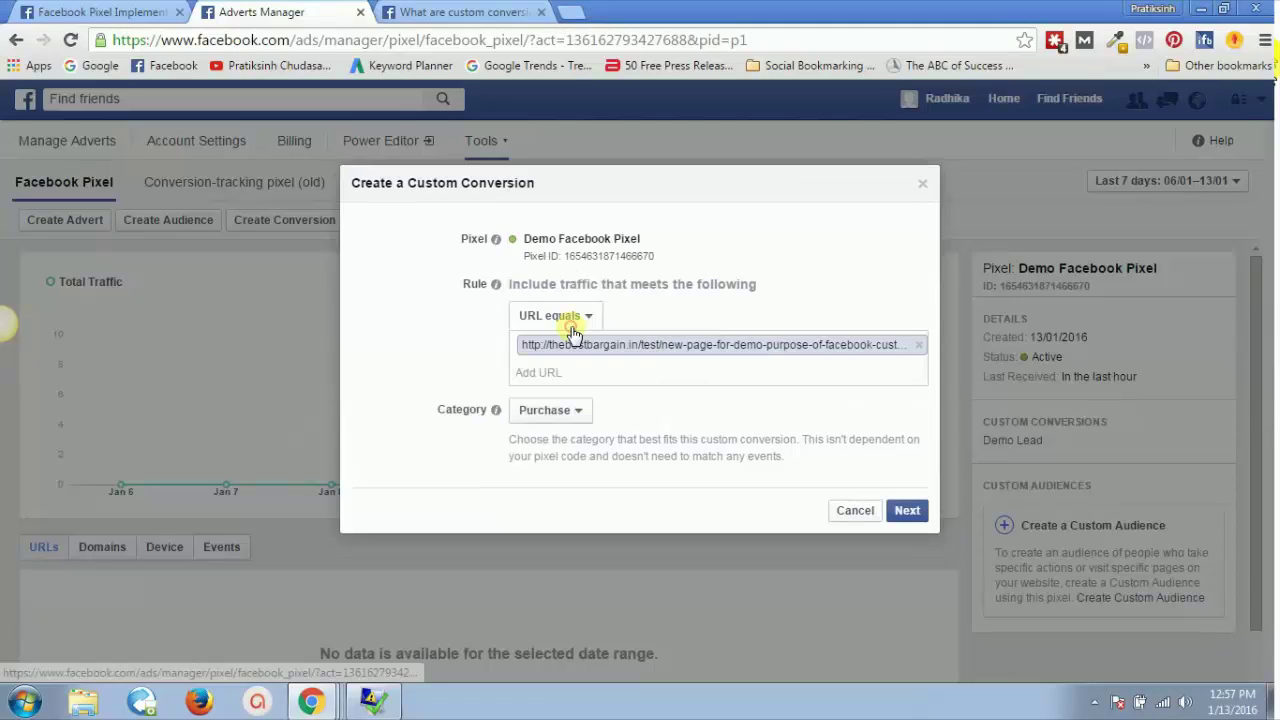
{"action": "left_click", "coordinate": [564, 411]}
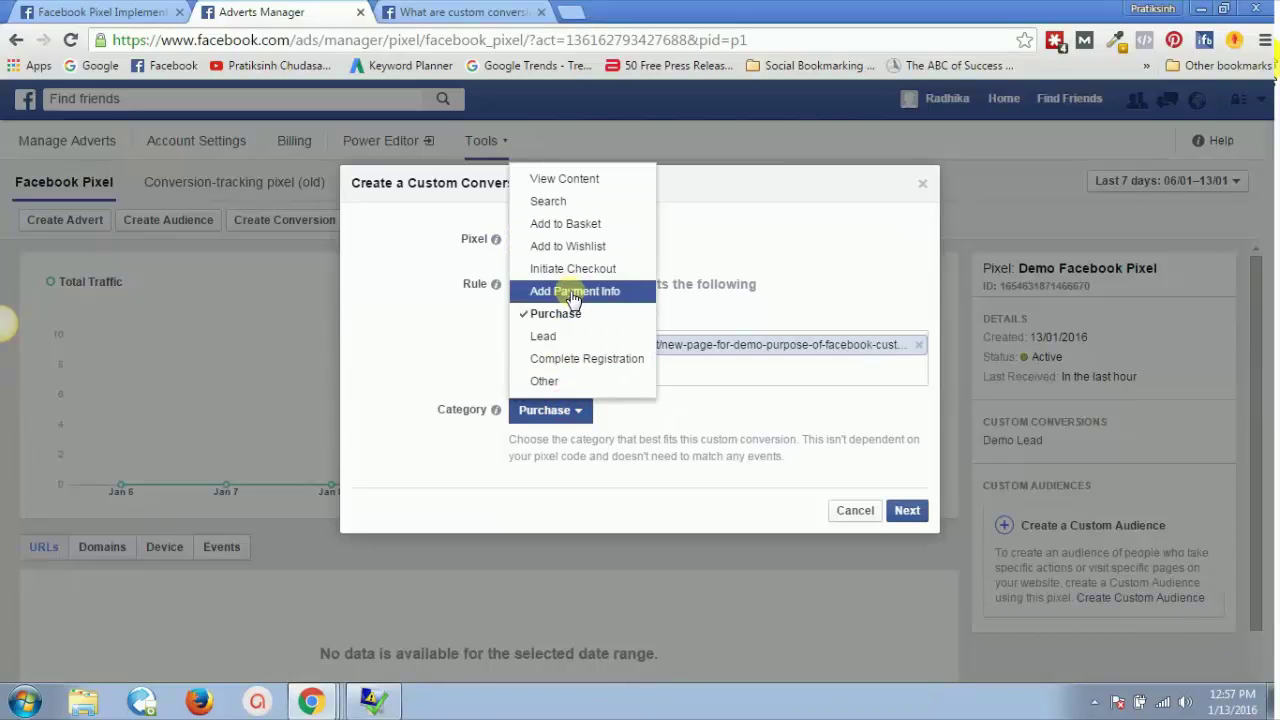
{"action": "left_click", "coordinate": [574, 226]}
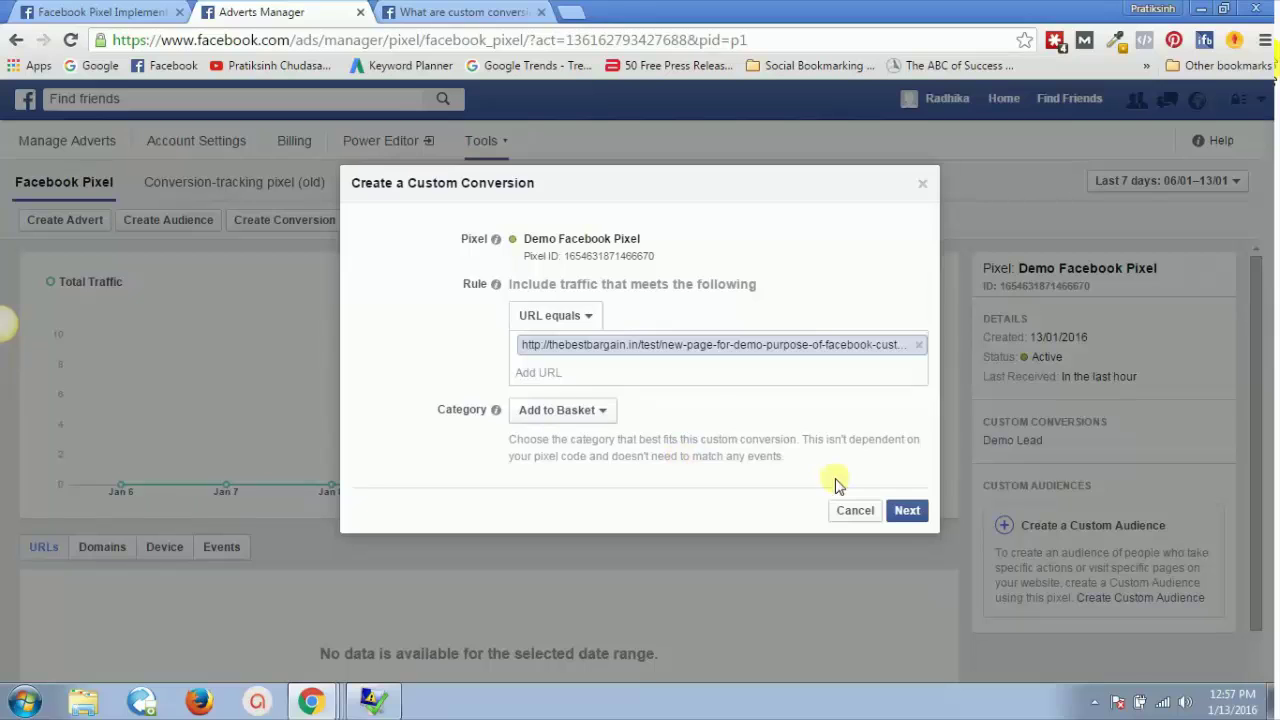
{"action": "left_click", "coordinate": [907, 512]}
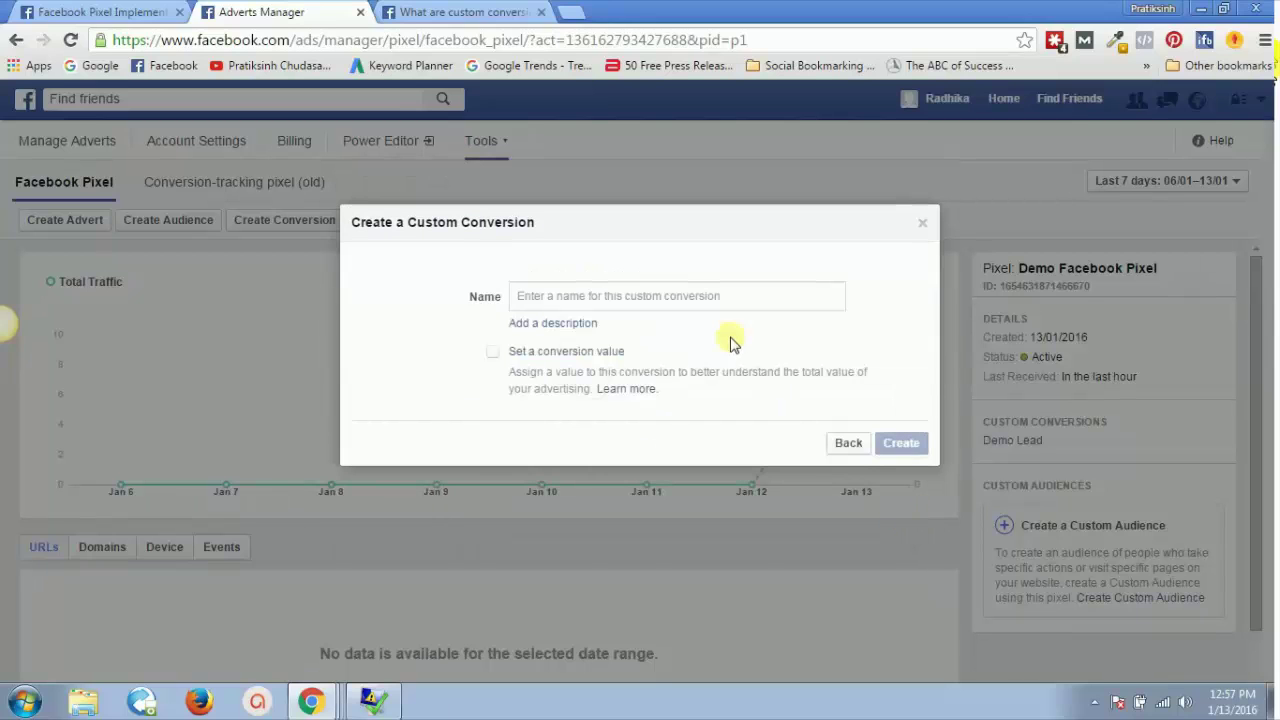
Name the custom conversion Demo Add to Basket.
{"action": "left_click", "coordinate": [695, 291]}
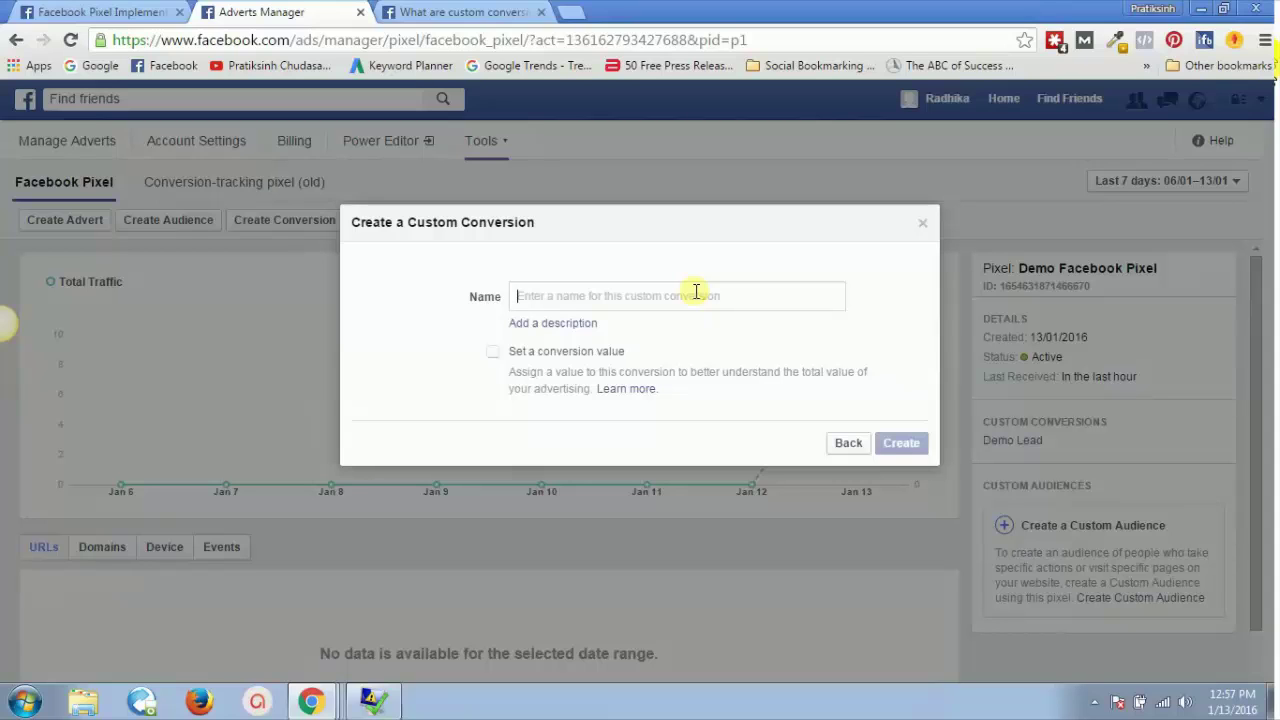
{"action": "type", "text": "Demo "}
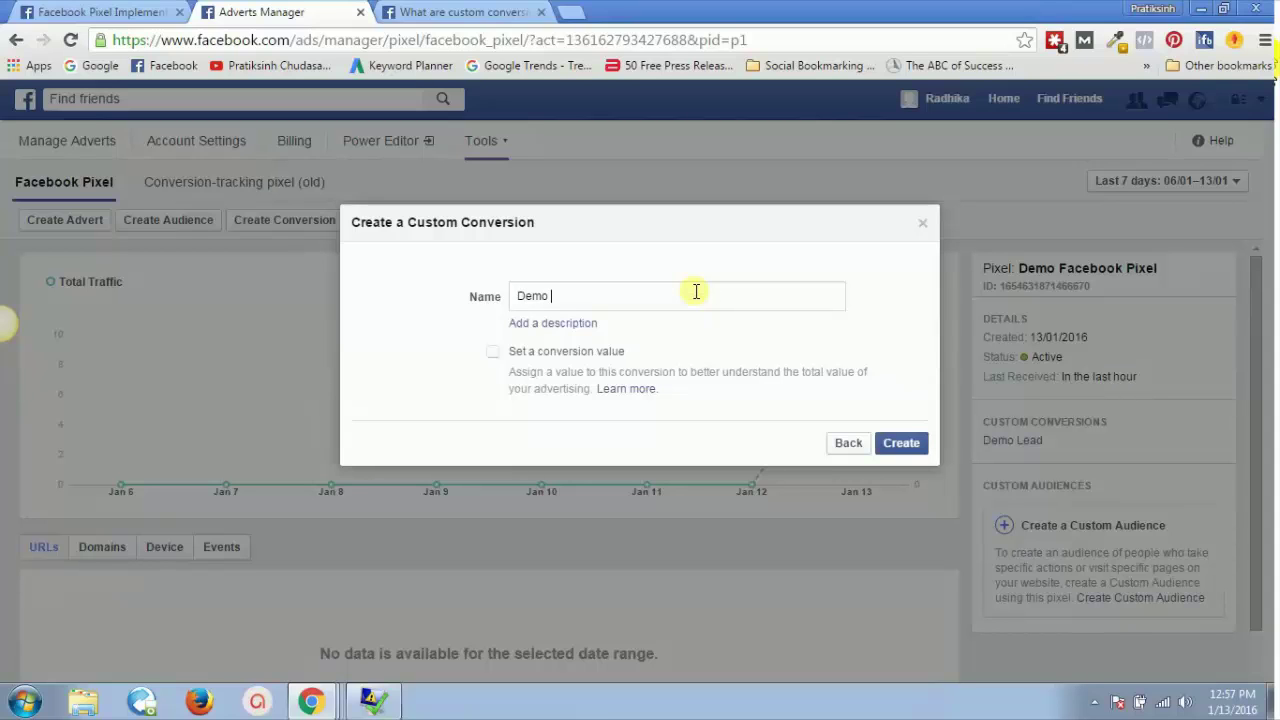
{"action": "type", "text": "Add to Basket"}
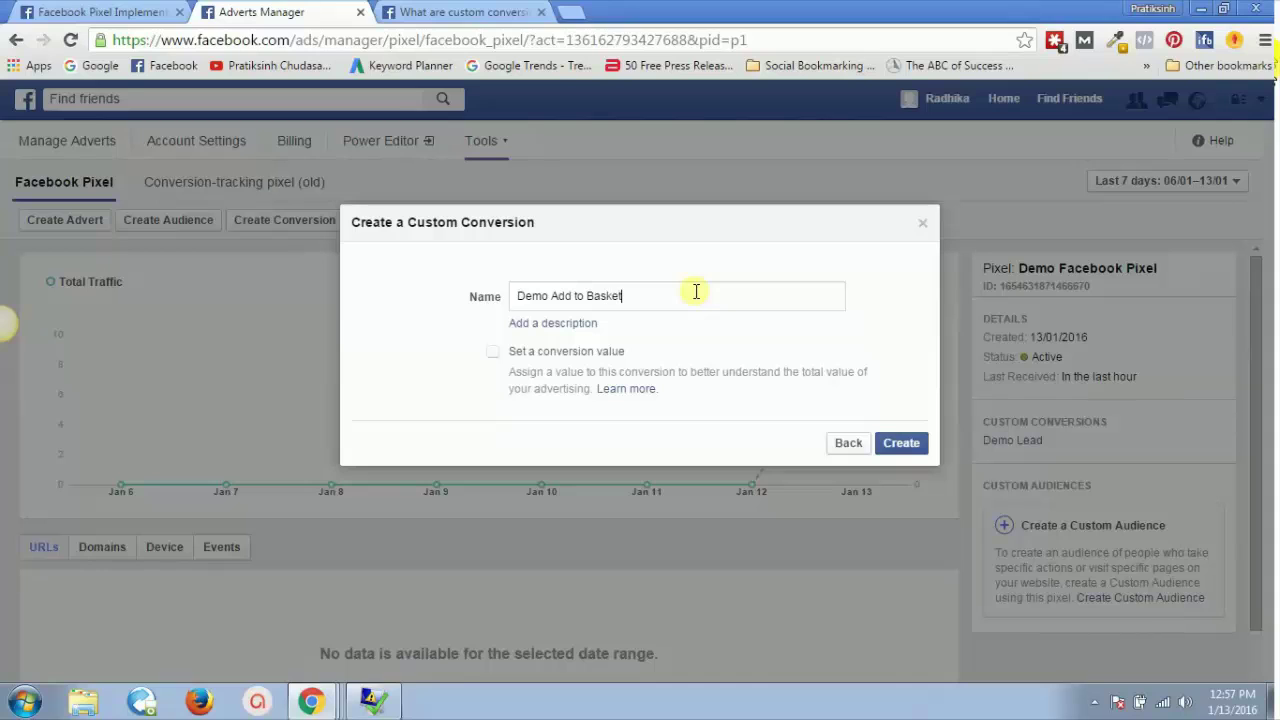
{"action": "left_click", "coordinate": [498, 356]}
{"action": "left_click", "coordinate": [557, 399]}
{"action": "type", "text": "10"}
{"action": "key", "text": "BackSpace"}
{"action": "key", "text": "BackSpace"}
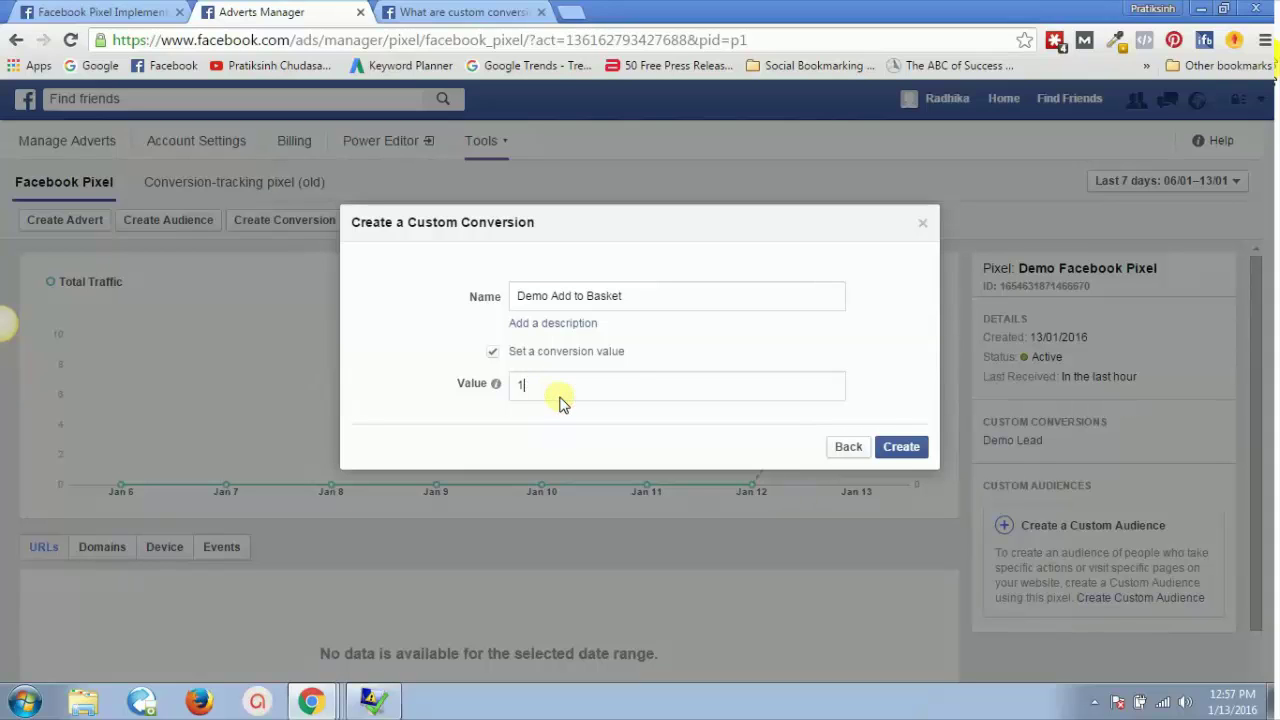
{"action": "left_click", "coordinate": [494, 355]}
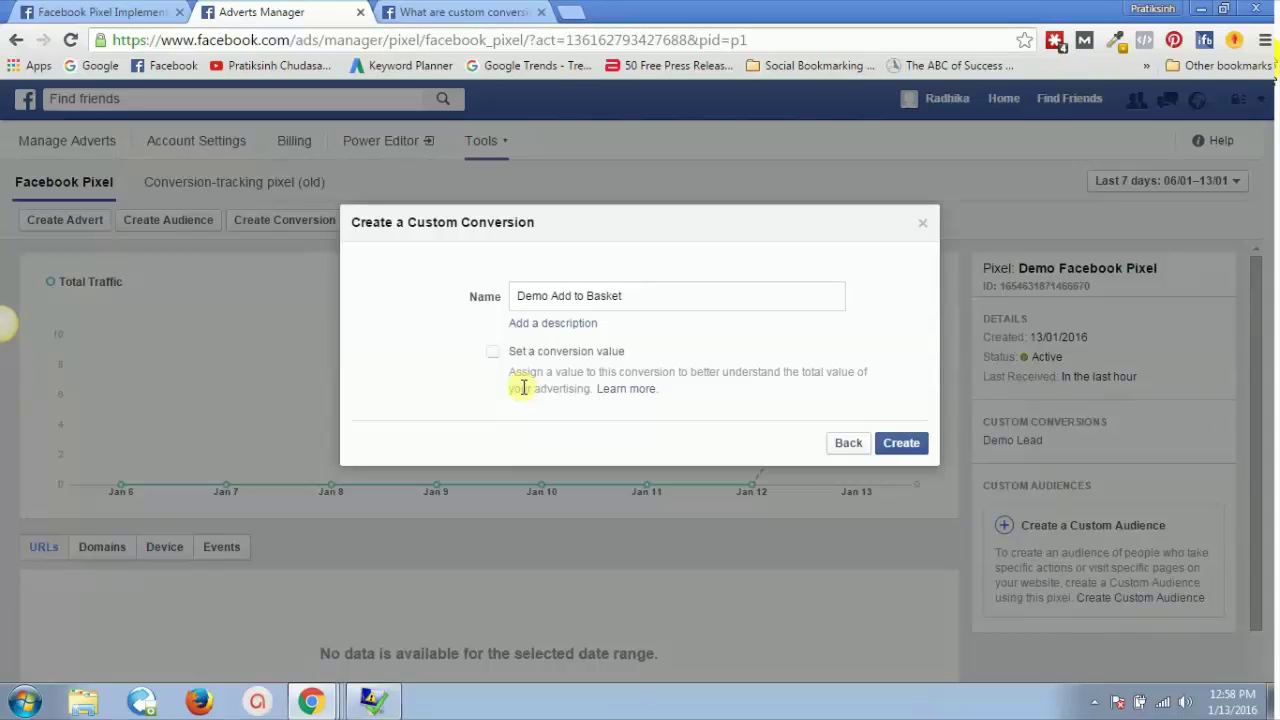
Create the custom conversion without a conversion value and dismiss the confirmation.
{"action": "left_click", "coordinate": [885, 442]}
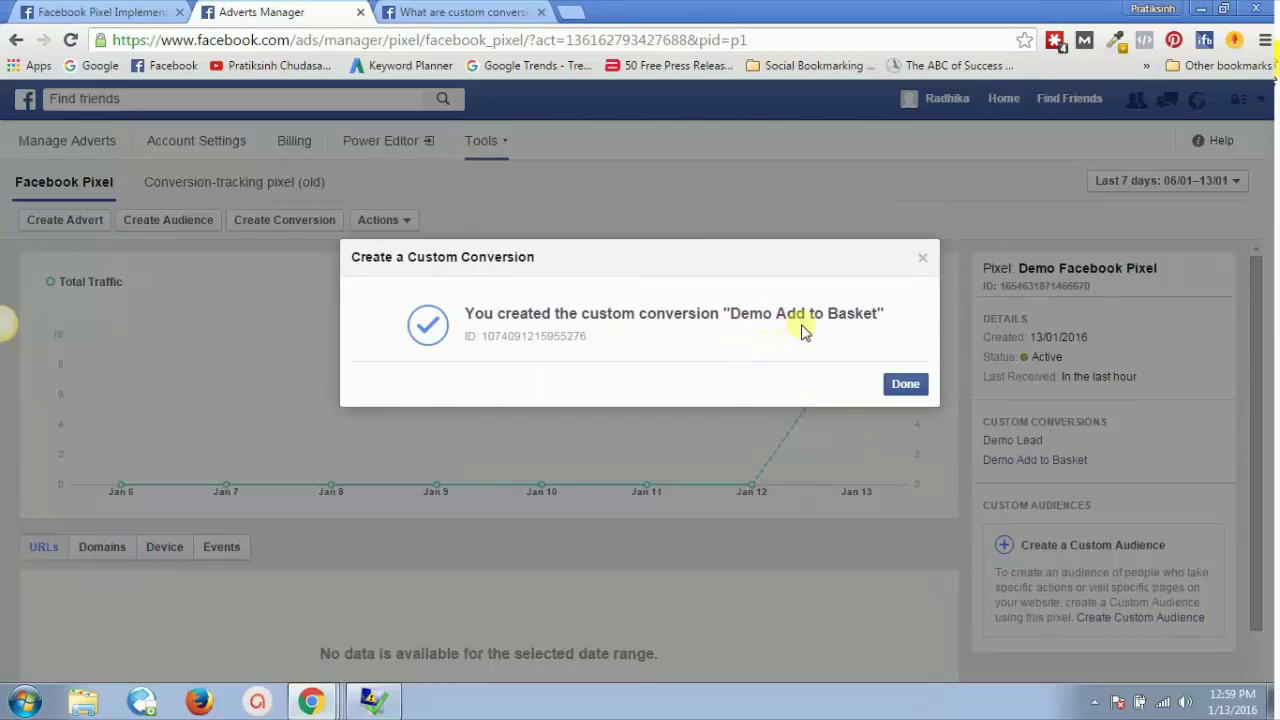
{"action": "left_click", "coordinate": [897, 386]}
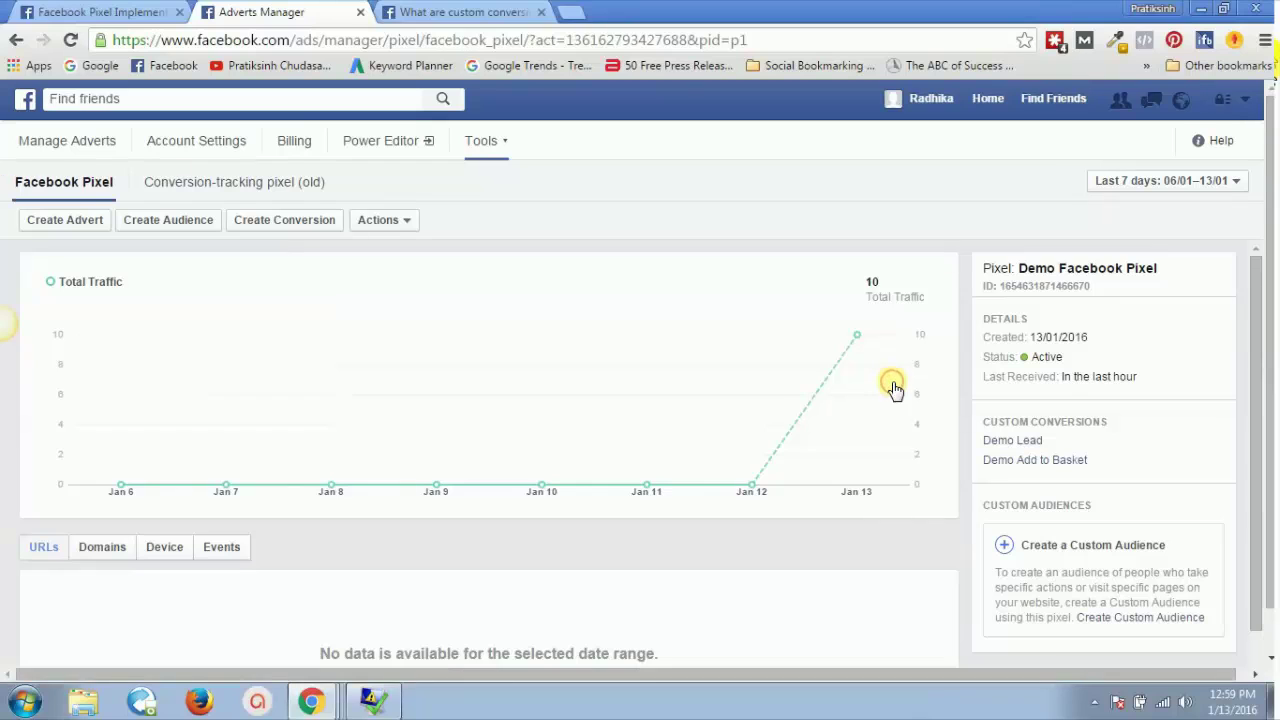
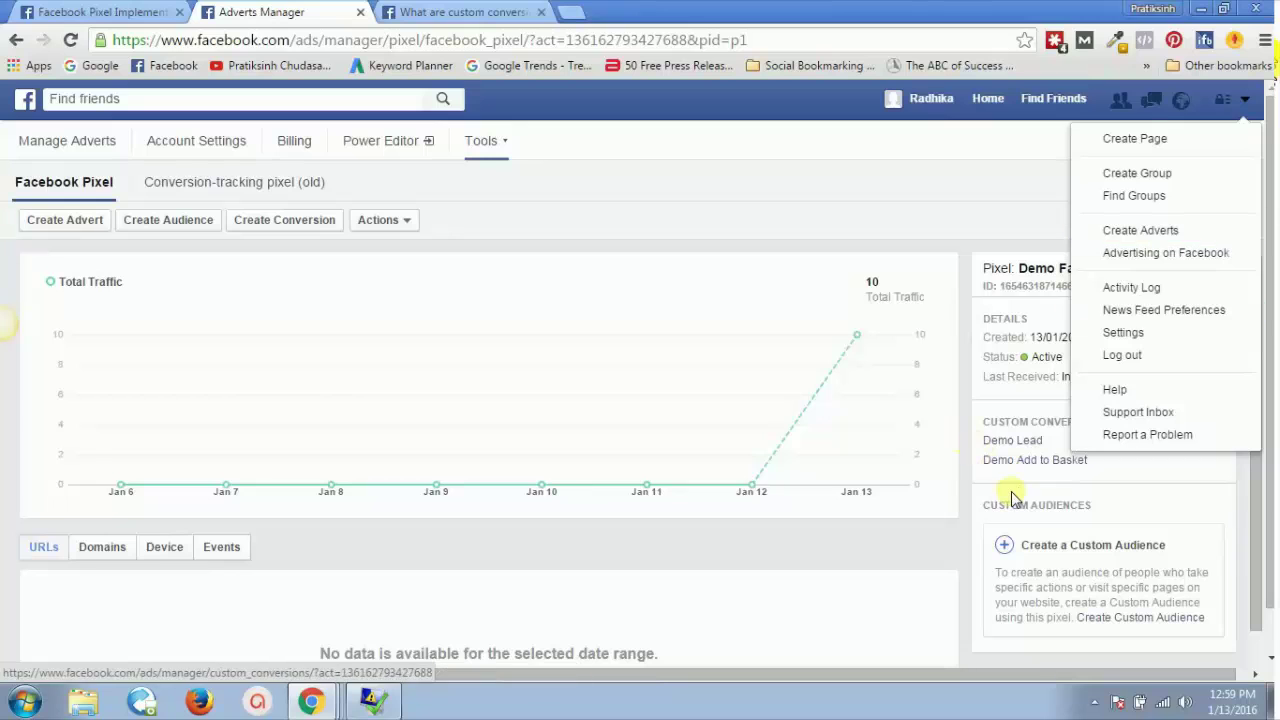
Open the Demo Add to Basket custom conversion from the pixel overview and examine its status details.
{"action": "left_click", "coordinate": [1008, 500]}
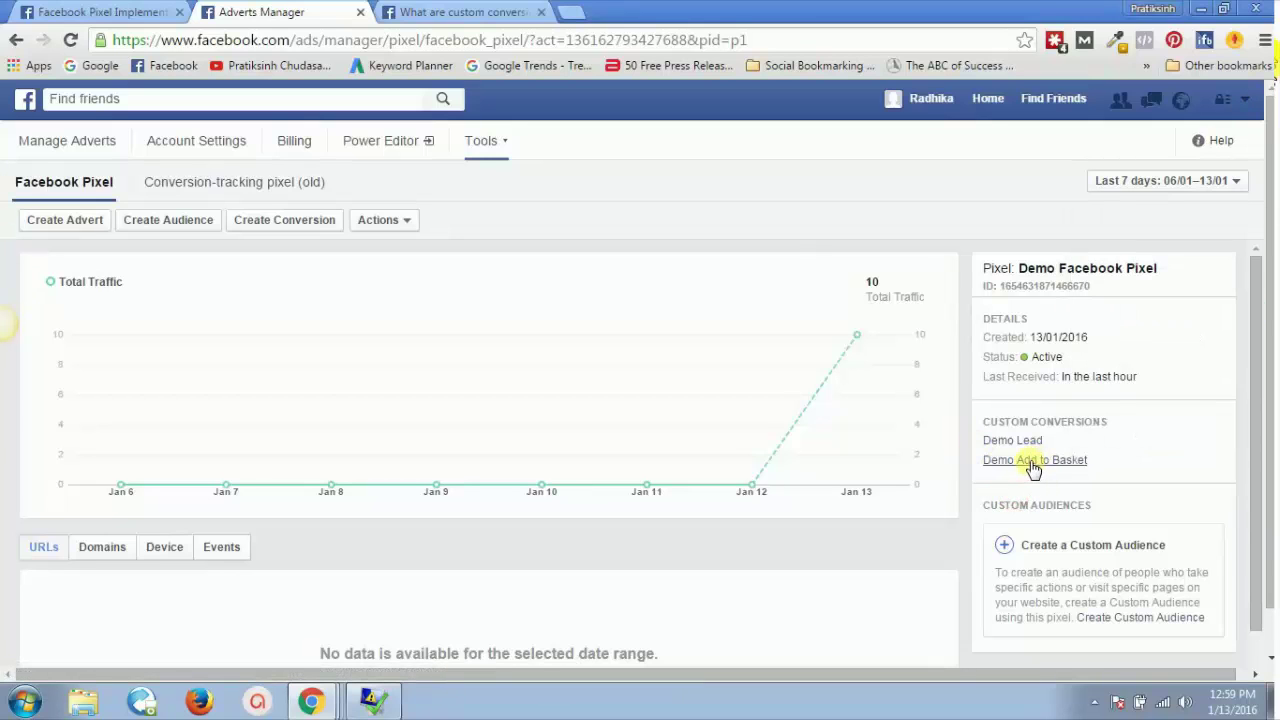
{"action": "left_click", "coordinate": [1032, 462]}
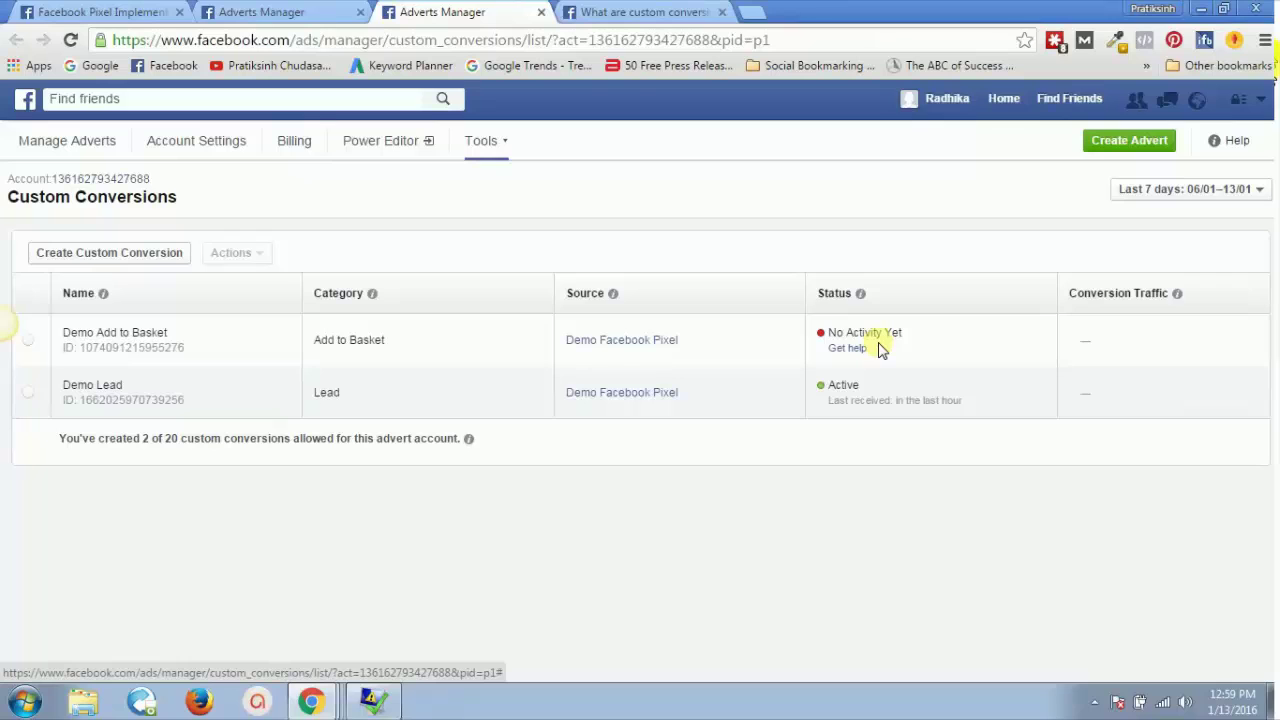
{"action": "mouse_move", "coordinate": [857, 359]}
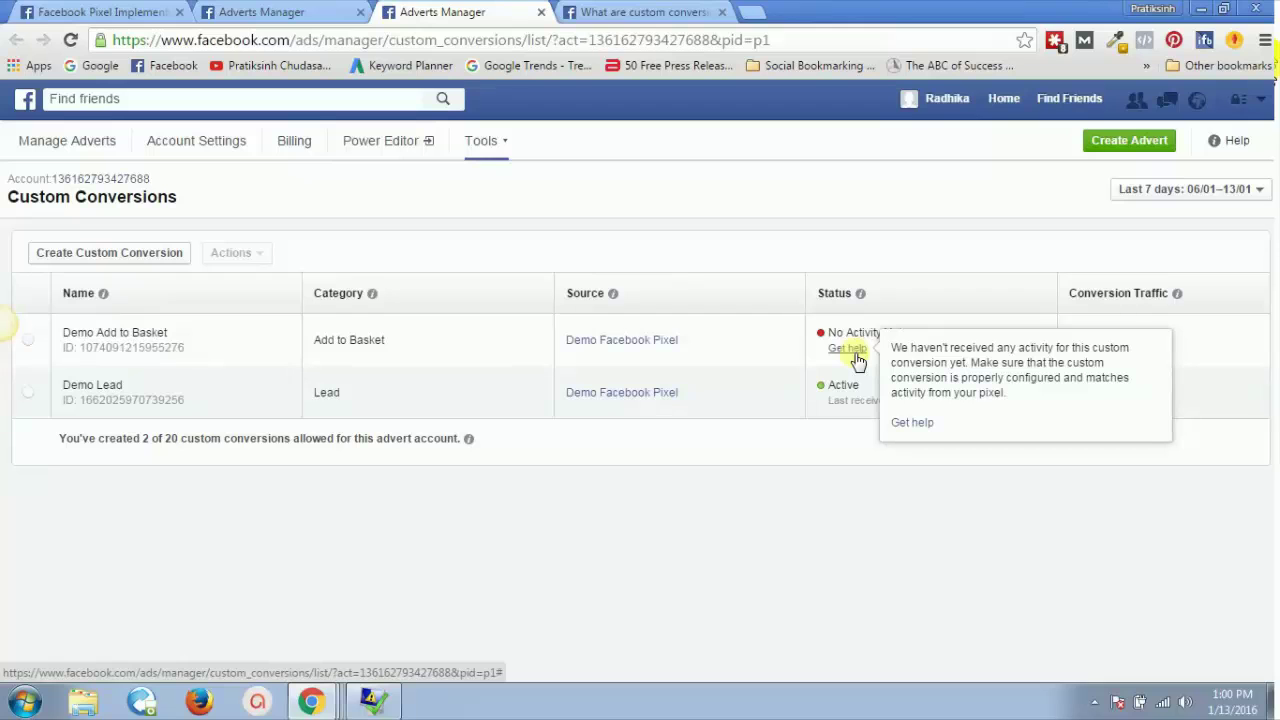
Open the Demo Facebook Pixel from the custom conversions list and copy its full base pixel code.
{"action": "left_click", "coordinate": [650, 349]}
{"action": "left_click", "coordinate": [612, 341]}
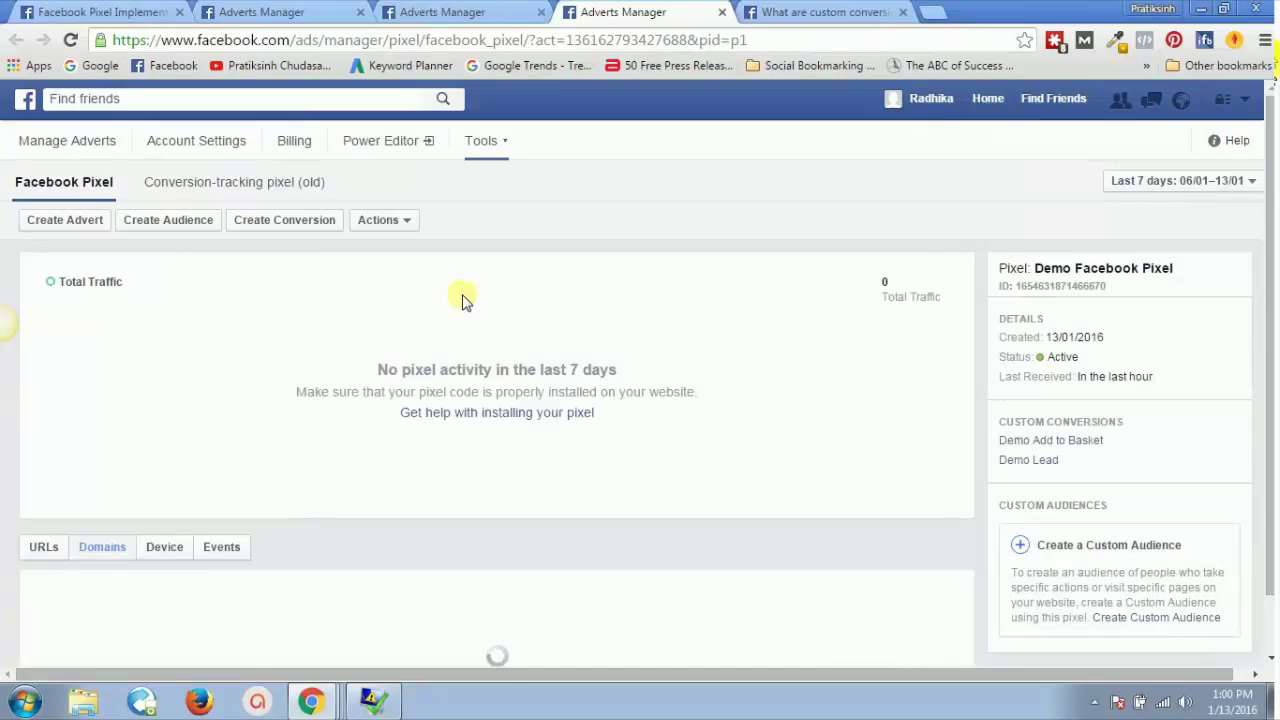
{"action": "left_click", "coordinate": [400, 226]}
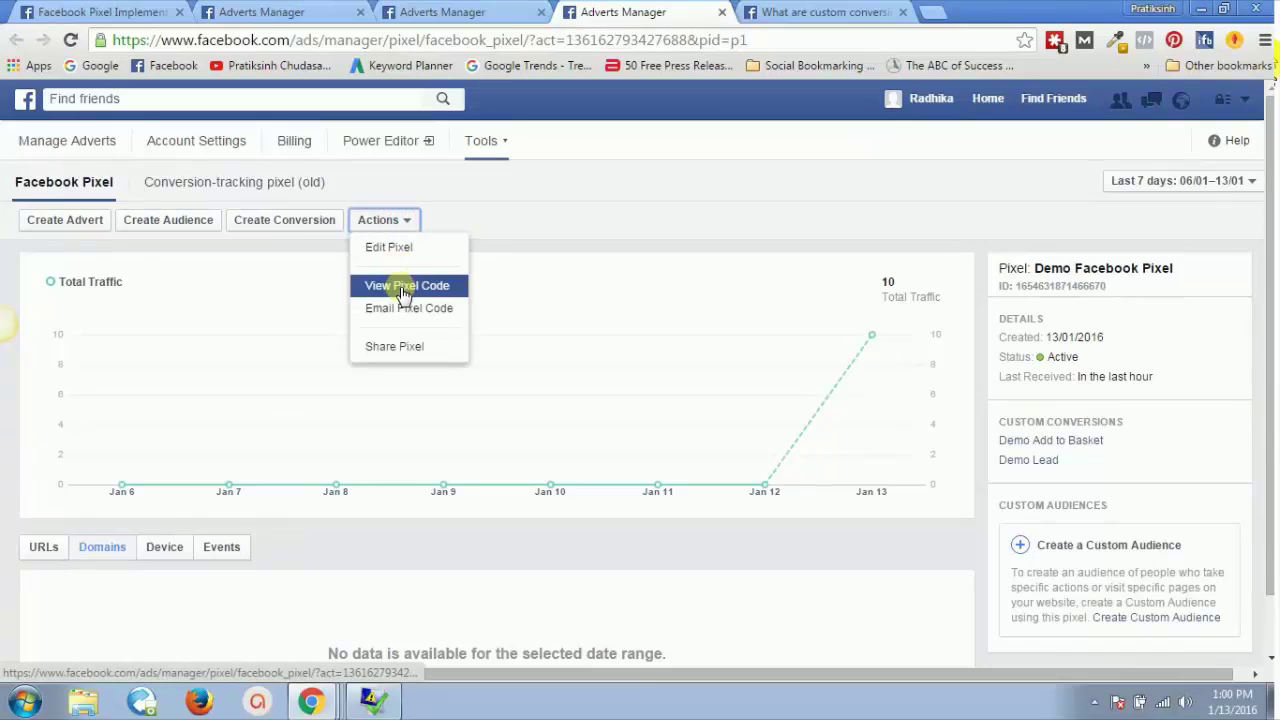
{"action": "left_click", "coordinate": [400, 287]}
{"action": "left_click", "coordinate": [497, 280]}
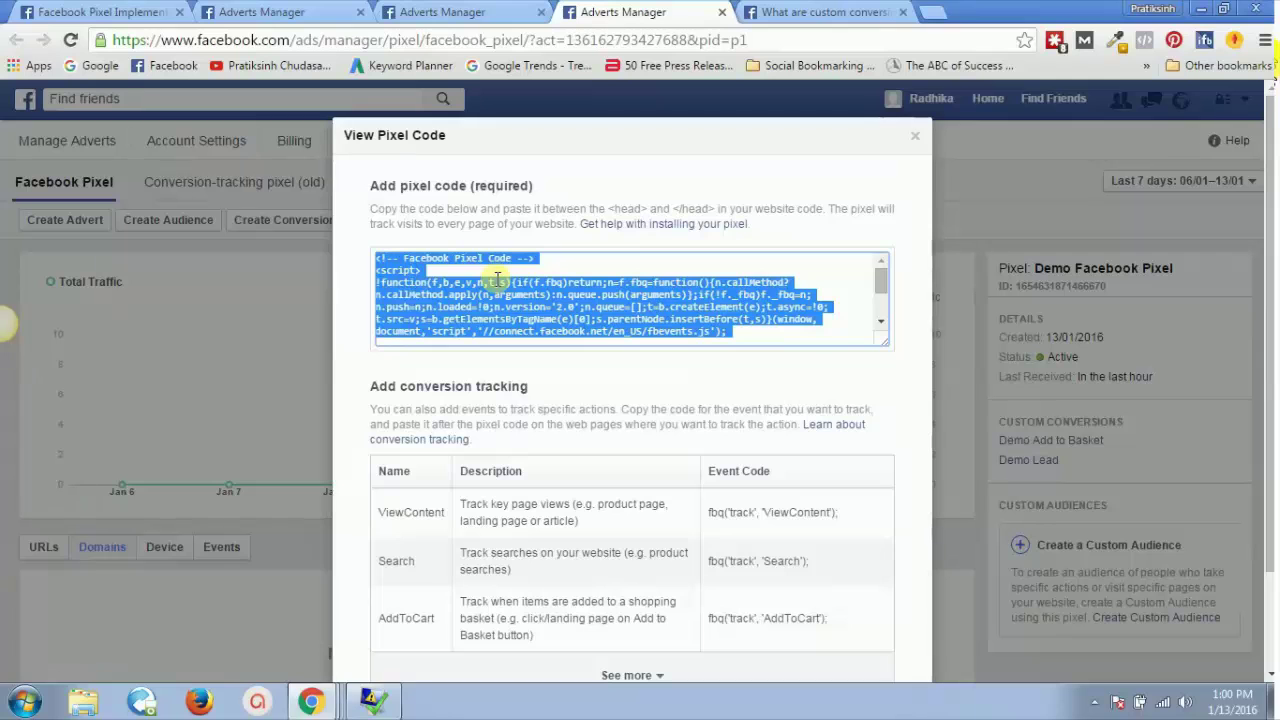
Switch to the demo page's WordPress editor, paste the pixel code as its header code and enlarge that field.
{"action": "key", "text": "alt+Tab"}
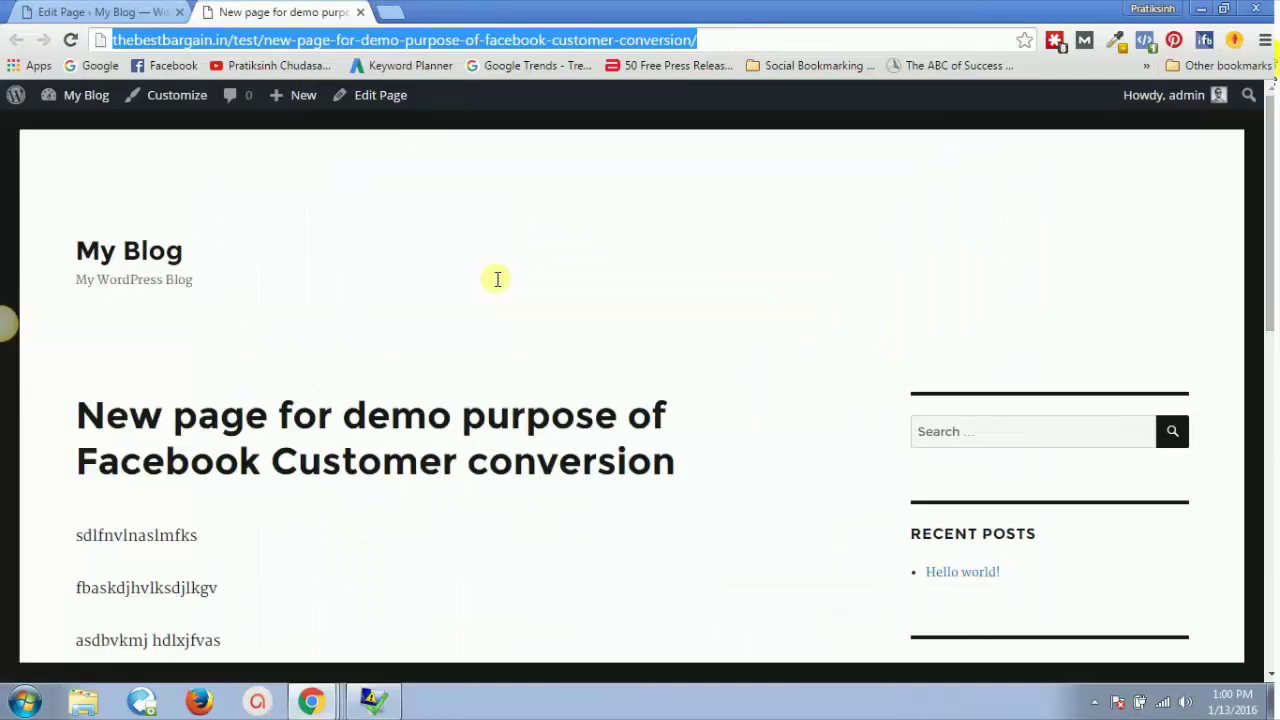
{"action": "left_click", "coordinate": [100, 12]}
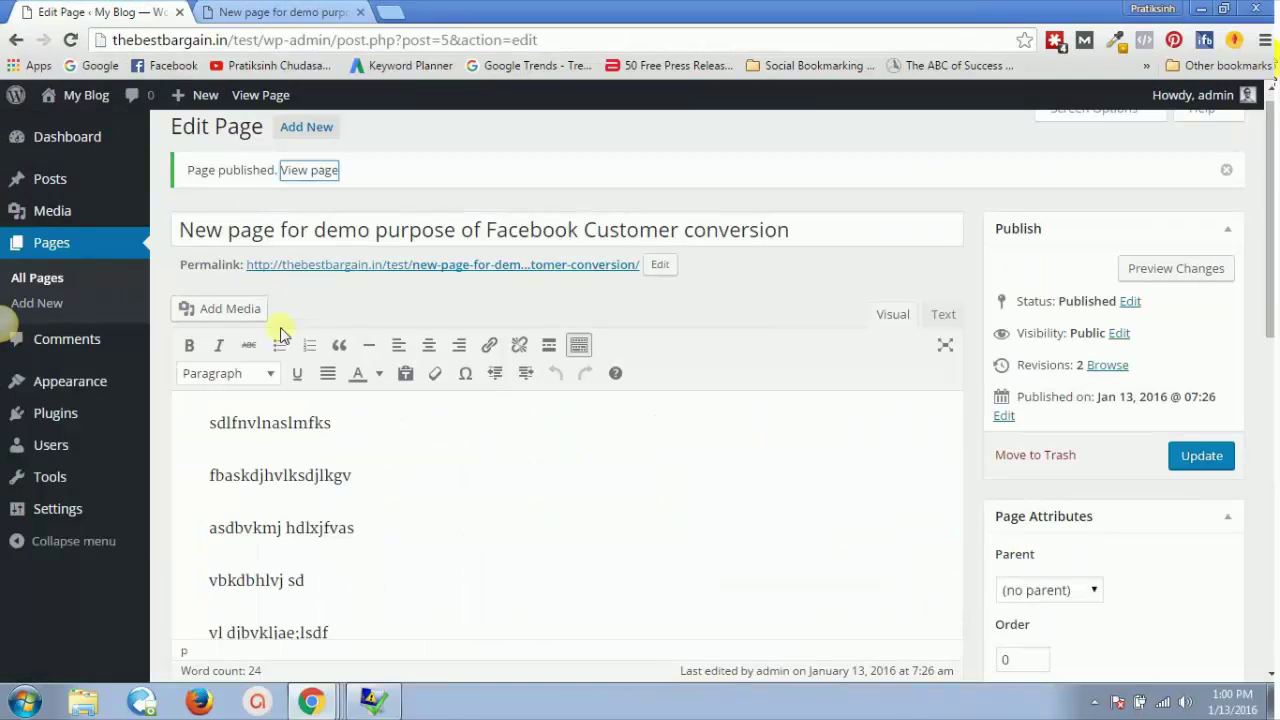
{"action": "scroll", "coordinate": [296, 470], "scroll_direction": "down", "scroll_amount": 4}
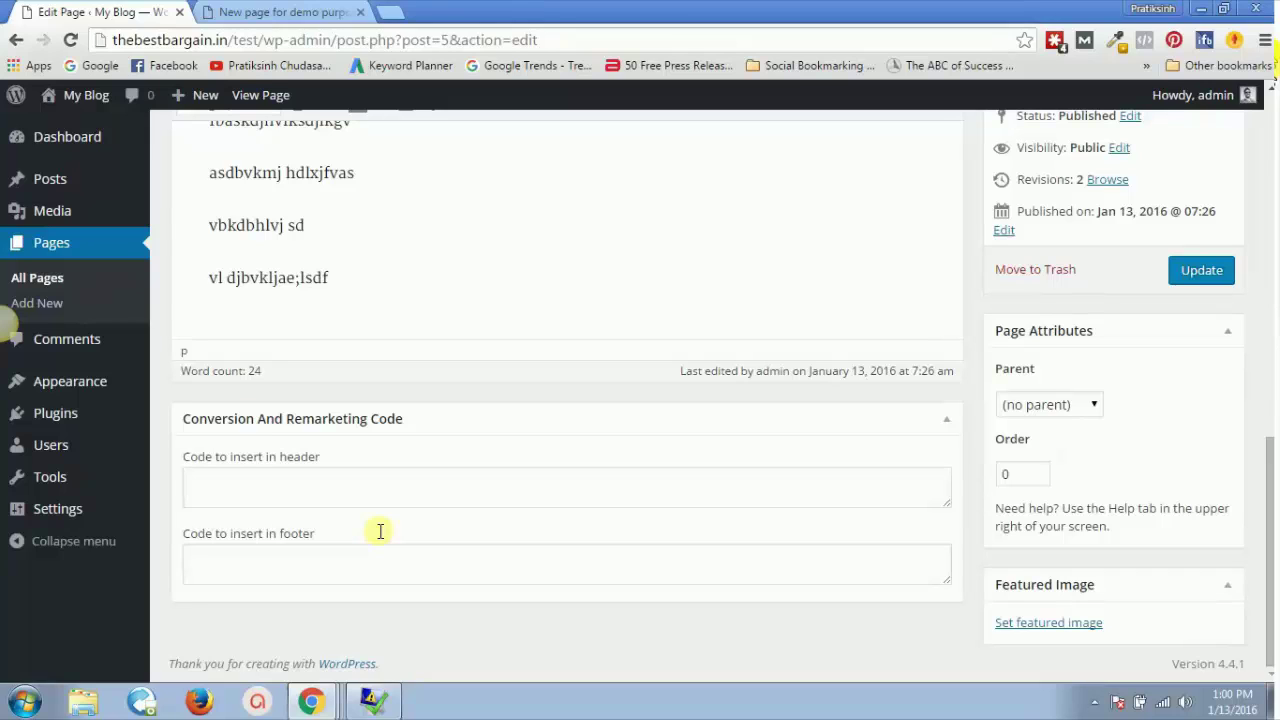
{"action": "left_click", "coordinate": [355, 487]}
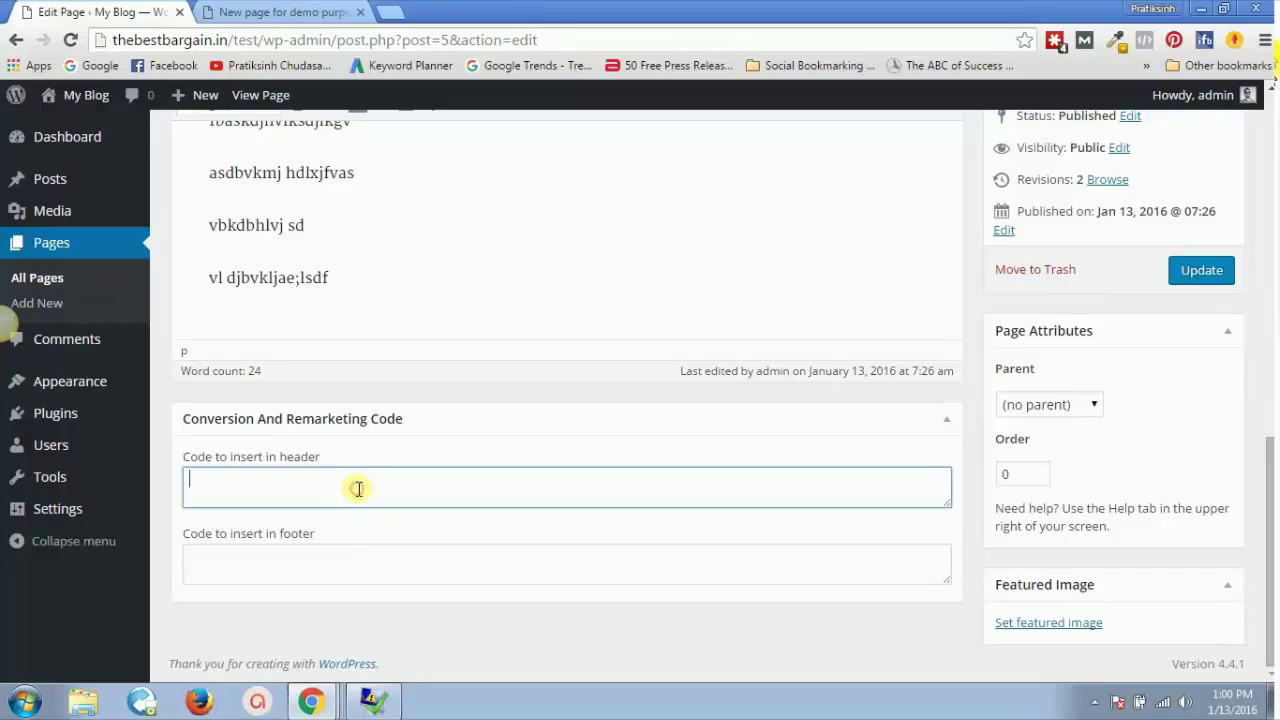
{"action": "key", "text": "ctrl+v"}
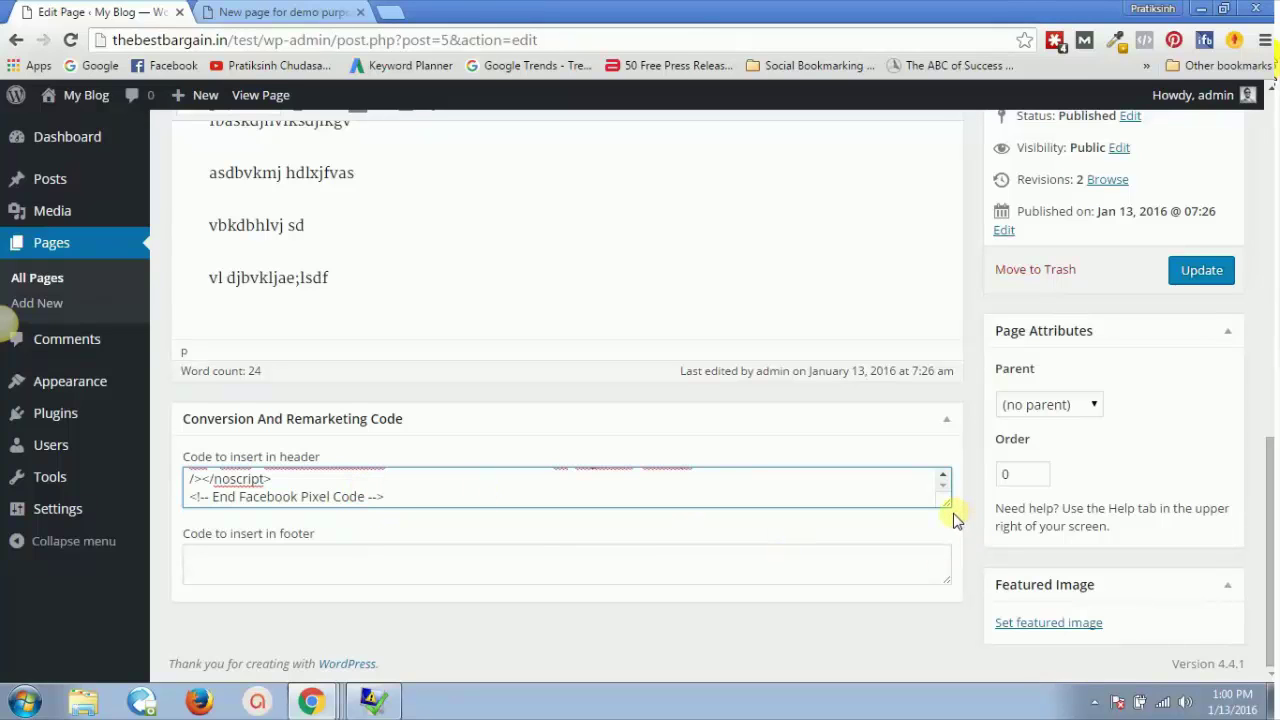
{"action": "left_click_drag", "start_coordinate": [946, 507], "coordinate": [946, 680]}
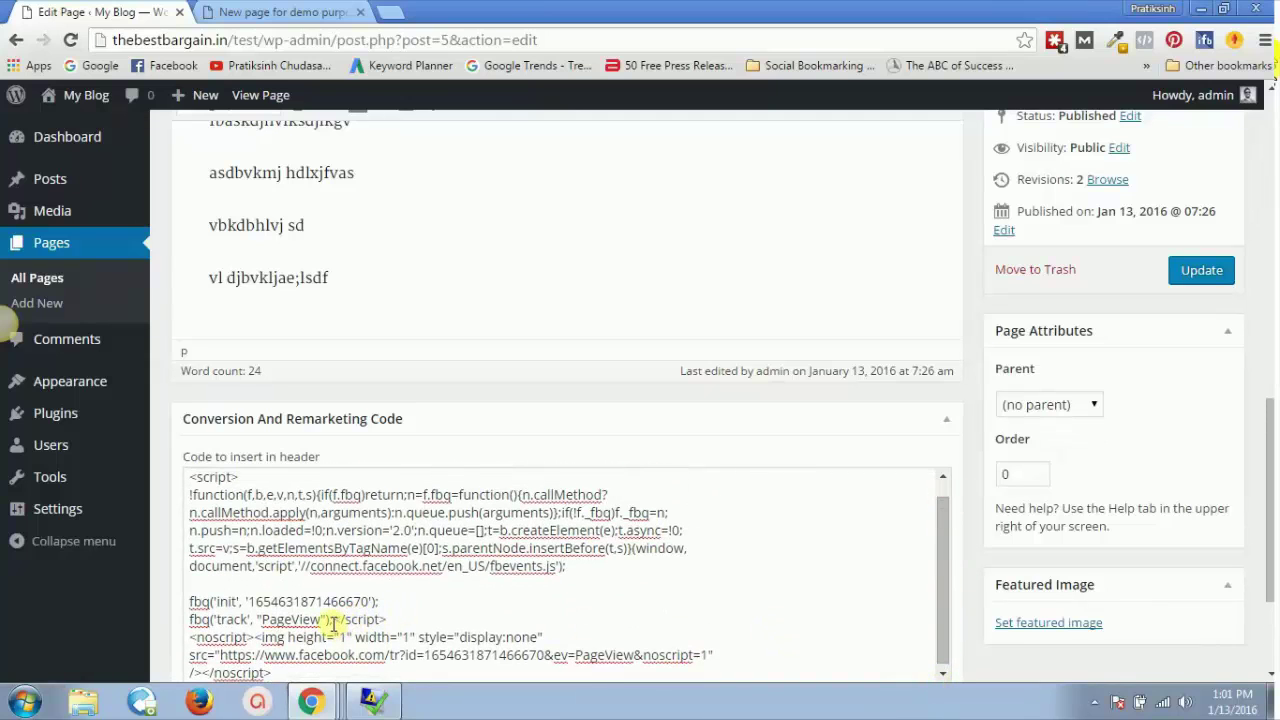
Replace the PageView tracking line in the header code with fbq('track', 'AddToCart'); copied from Facebook's pixel event codes, and update the page.
{"action": "left_click_drag", "start_coordinate": [335, 622], "coordinate": [379, 625]}
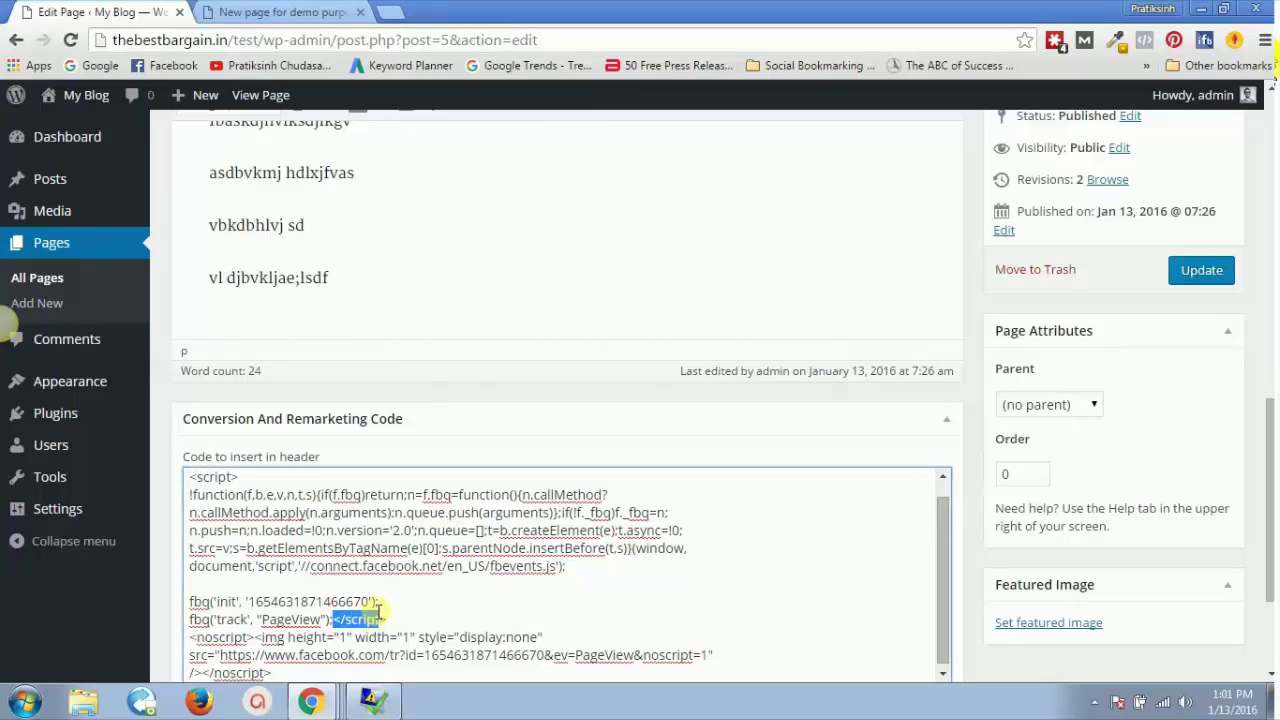
{"action": "left_click", "coordinate": [335, 620]}
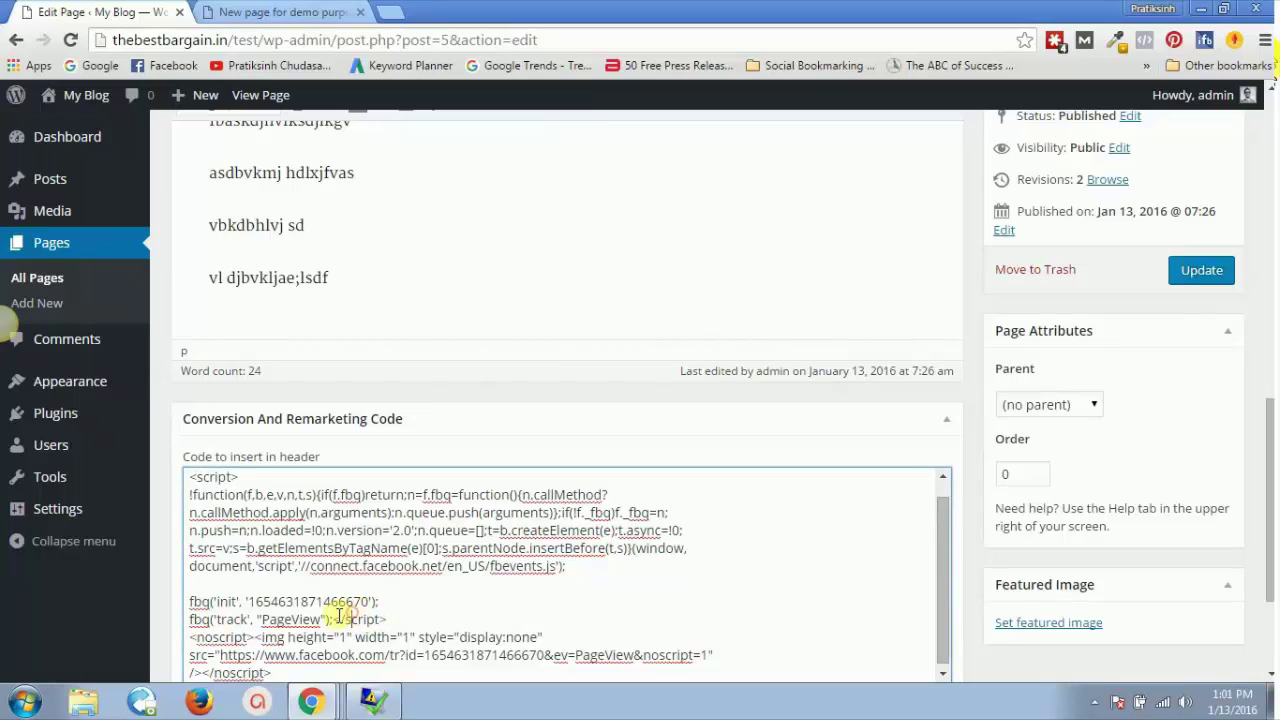
{"action": "left_click_drag", "start_coordinate": [330, 620], "coordinate": [180, 620]}
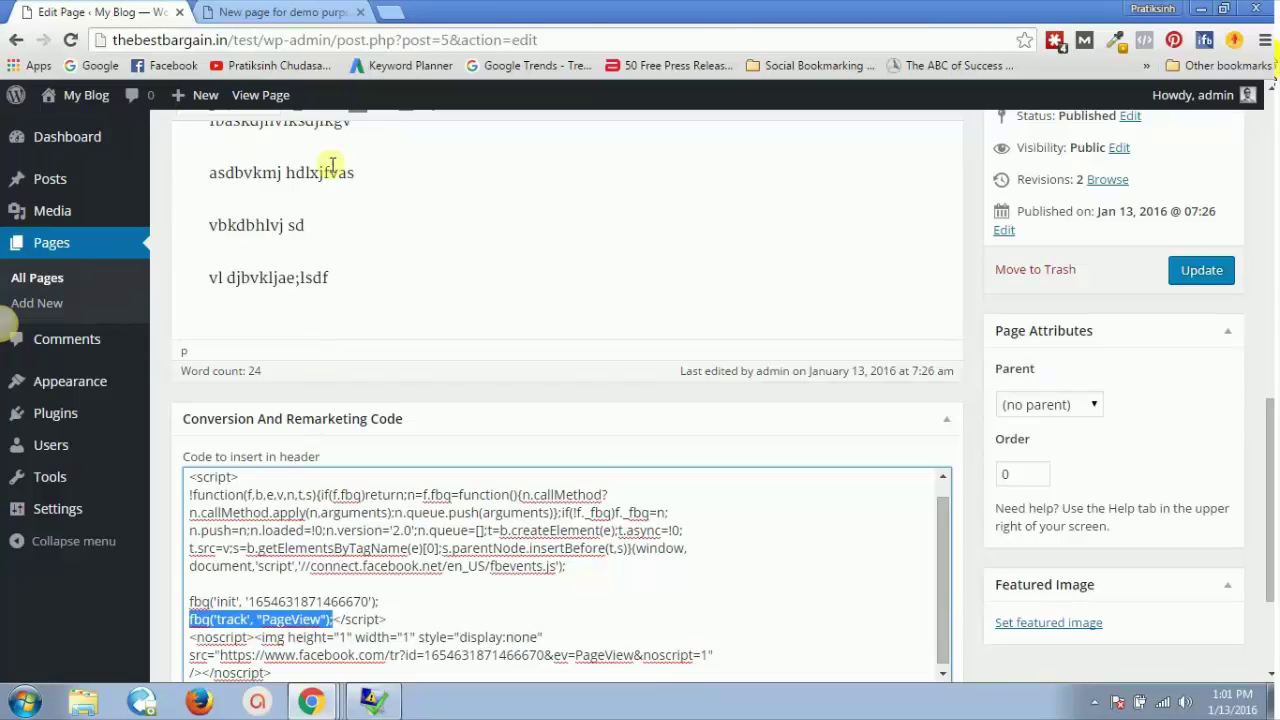
{"action": "key", "text": "alt+Tab"}
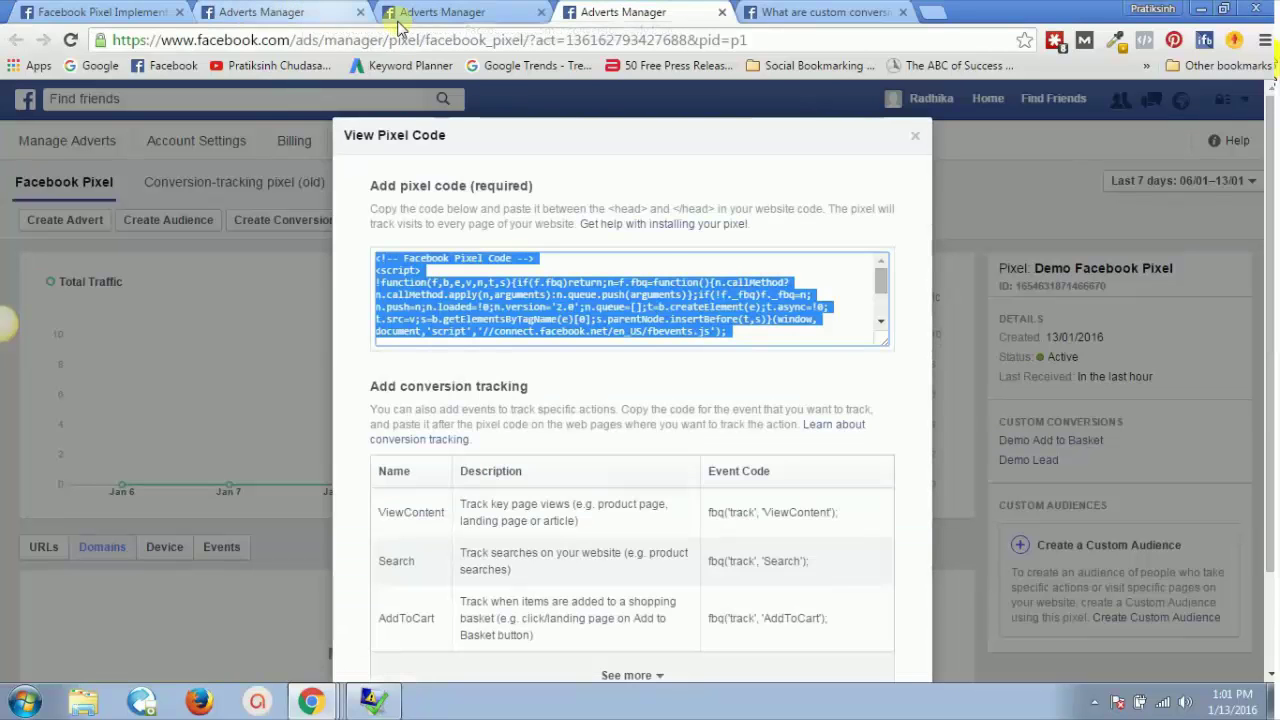
{"action": "scroll", "coordinate": [720, 530], "scroll_direction": "down", "scroll_amount": 2}
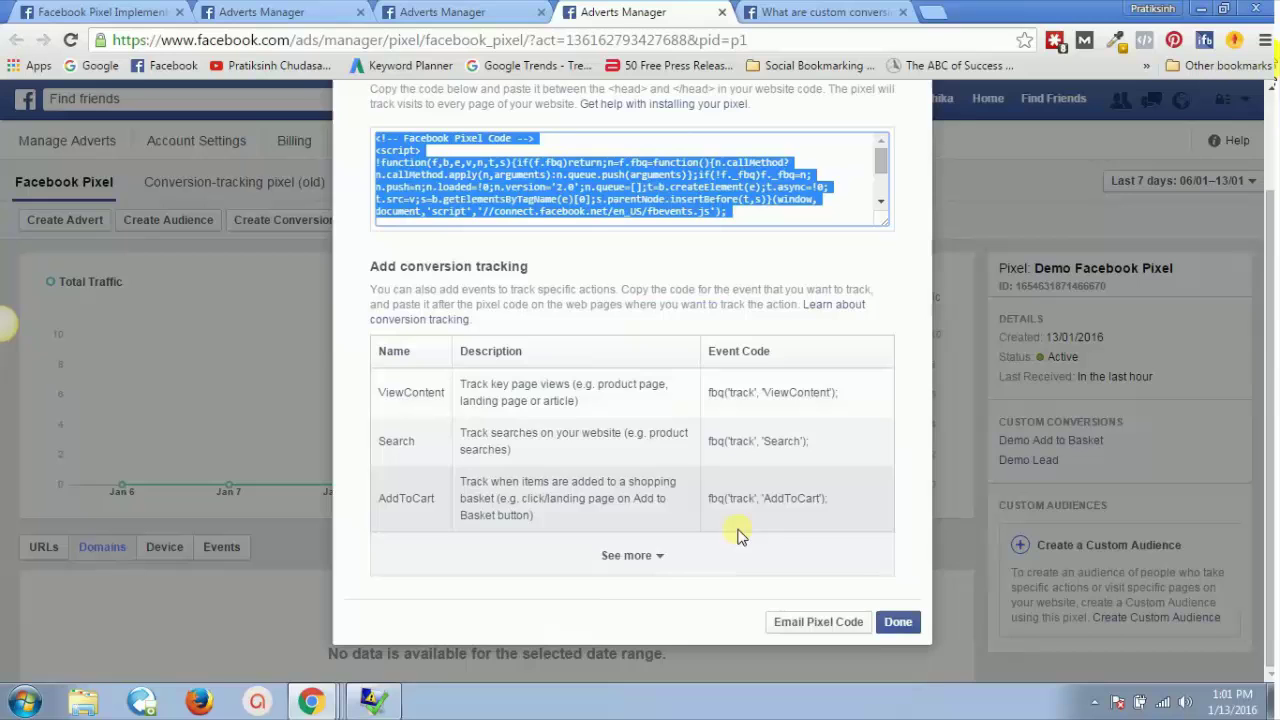
{"action": "left_click", "coordinate": [632, 556]}
{"action": "scroll", "coordinate": [594, 445], "scroll_direction": "down", "scroll_amount": 2}
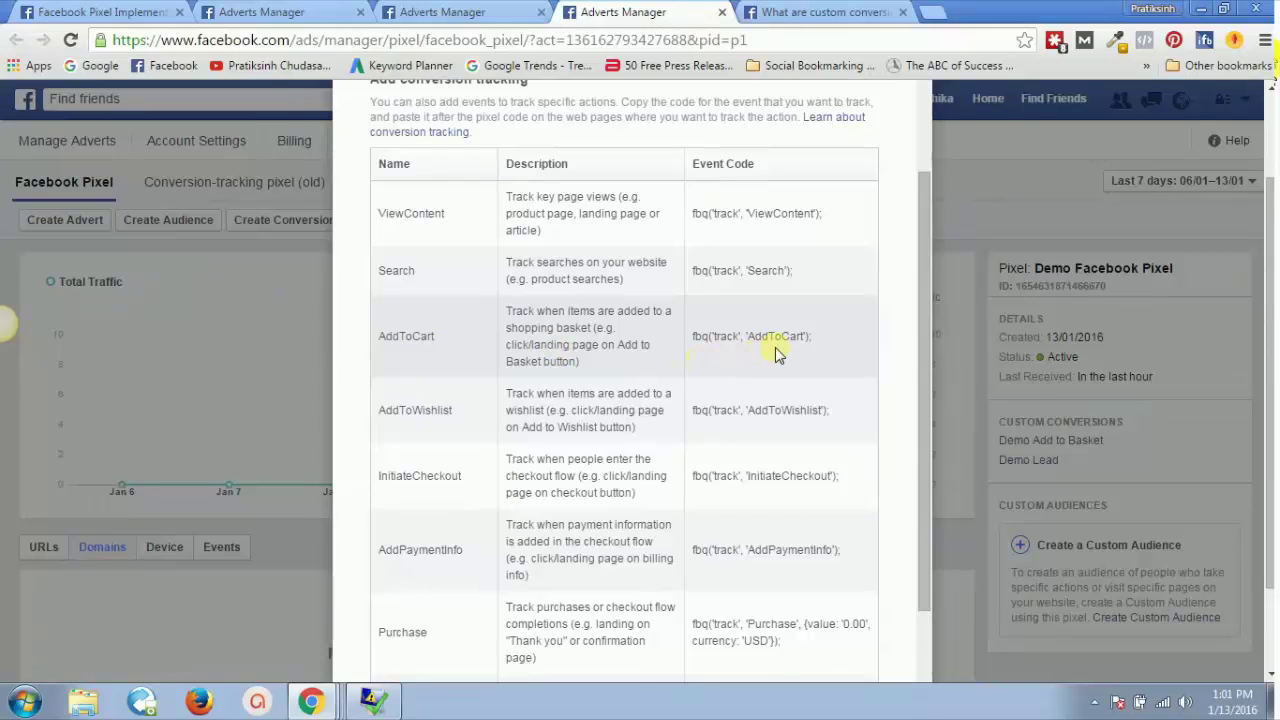
{"action": "left_click_drag", "start_coordinate": [812, 339], "coordinate": [705, 339]}
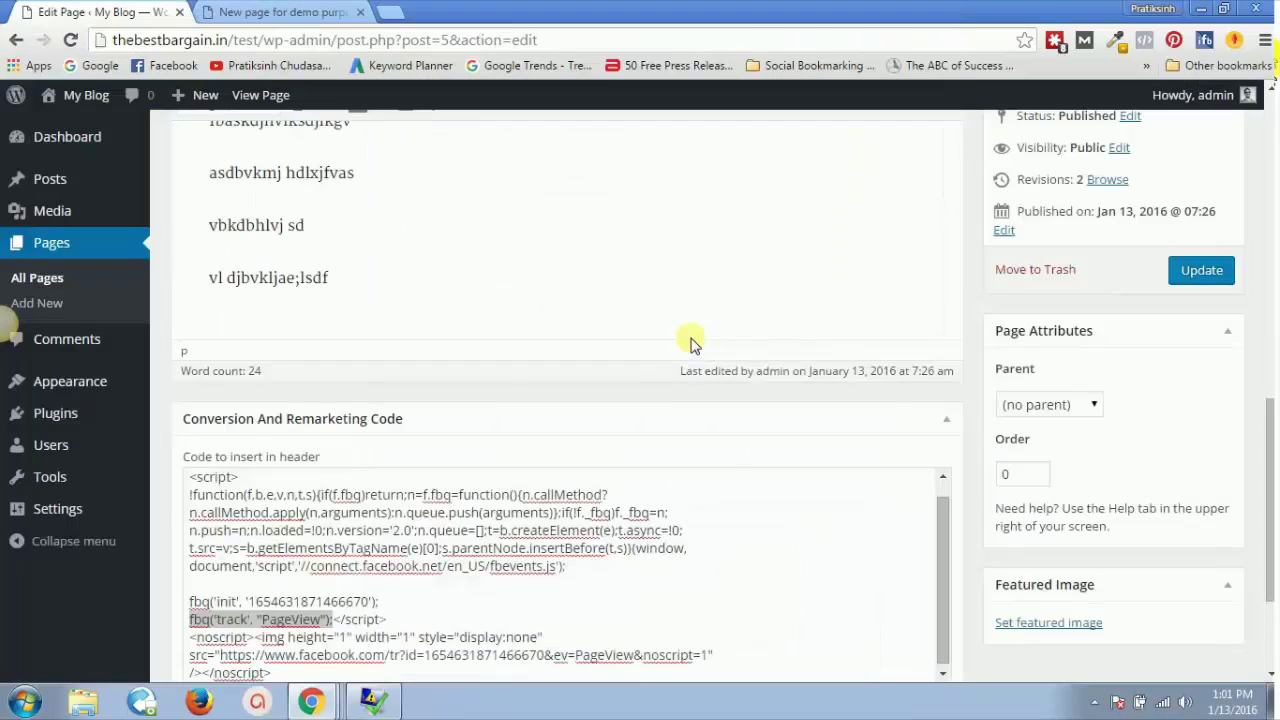
{"action": "key", "text": "alt+Tab"}
{"action": "type", "text": "fbq('track', 'AddToCart');"}
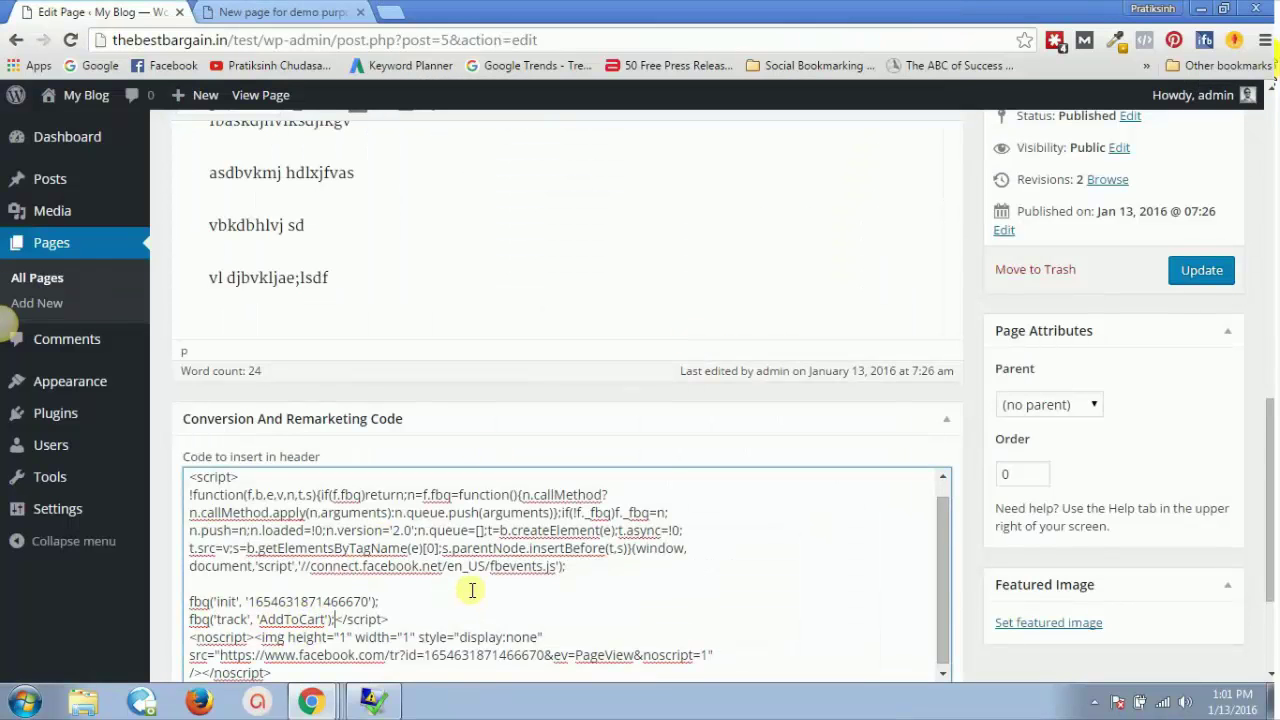
{"action": "scroll", "coordinate": [470, 590], "scroll_direction": "down", "scroll_amount": 2}
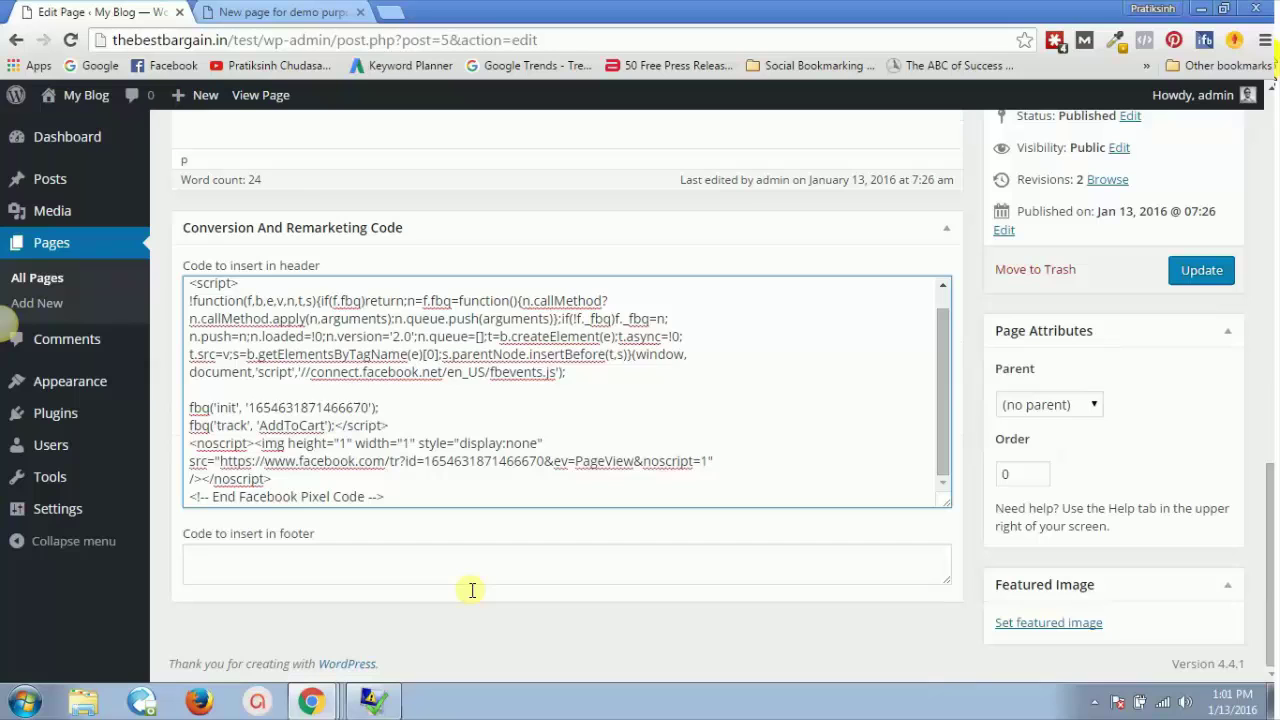
{"action": "left_click", "coordinate": [1192, 280]}
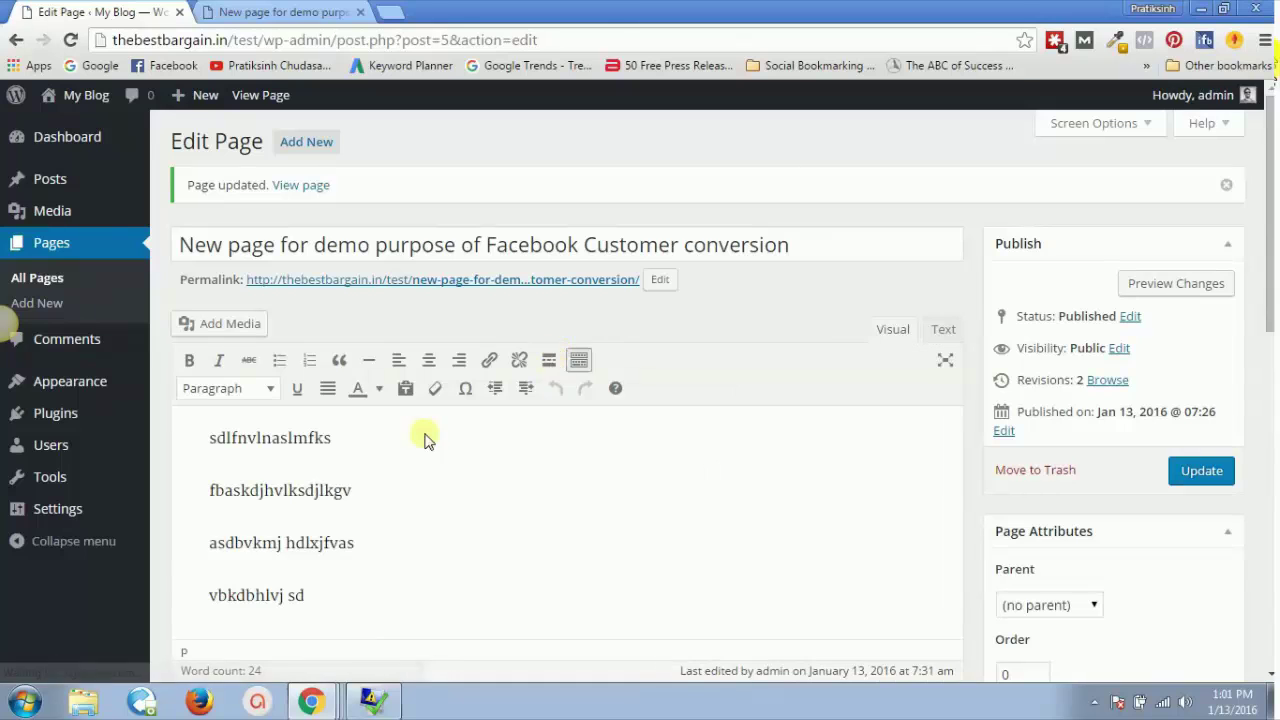
Reload the published demo page to fire its pixel, and refresh Facebook's custom conversions list to check the Demo Add to Basket status.
{"action": "left_click", "coordinate": [313, 16]}
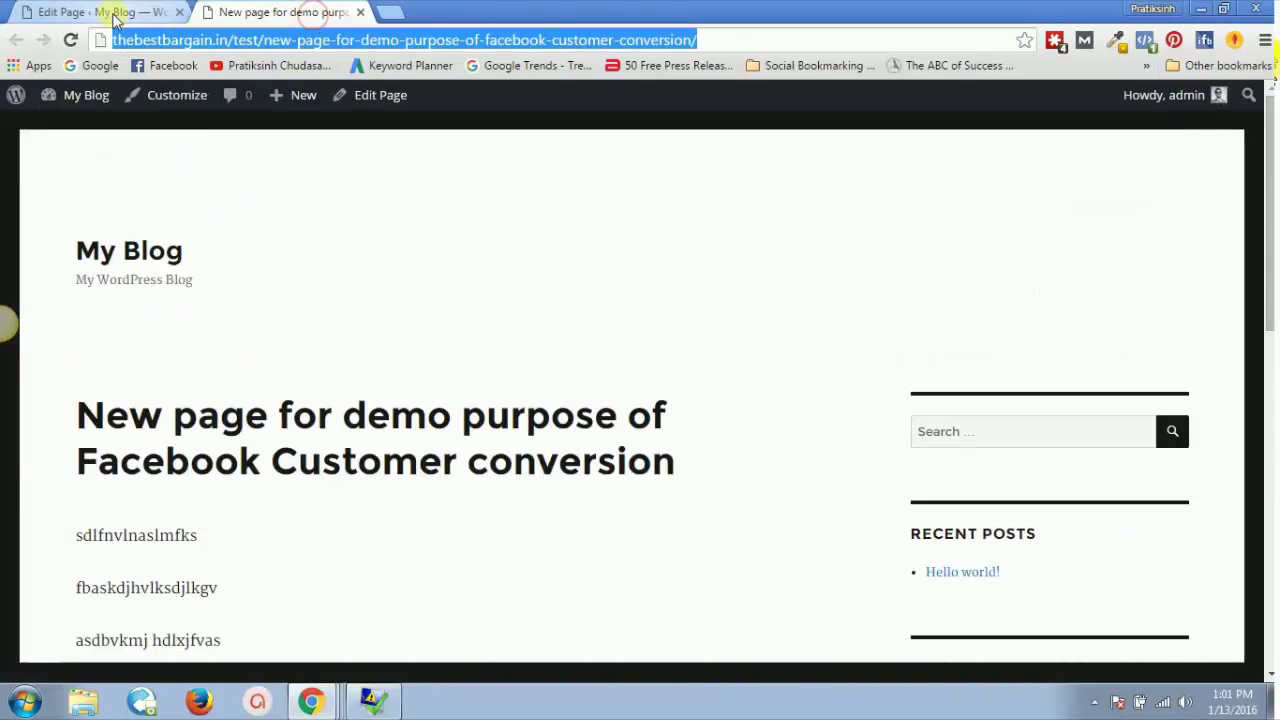
{"action": "left_click", "coordinate": [70, 41]}
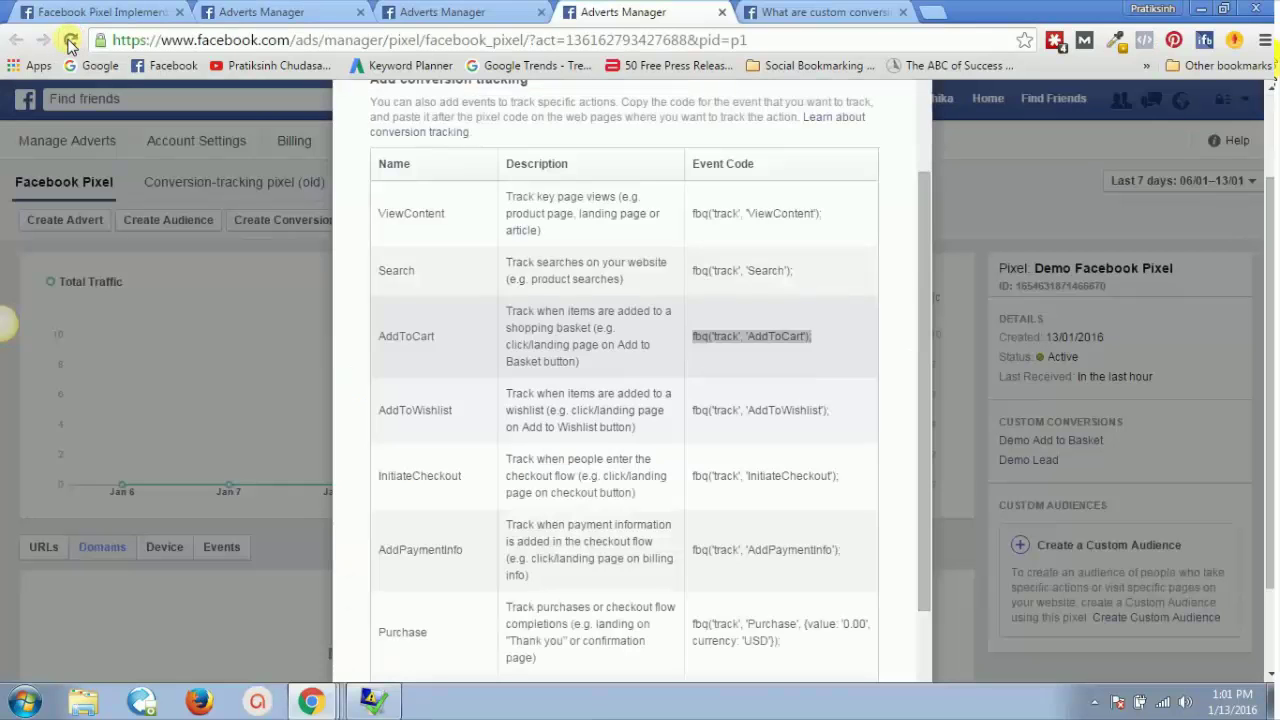
{"action": "left_click_drag", "start_coordinate": [692, 336], "coordinate": [812, 336]}
{"action": "left_click", "coordinate": [440, 10]}
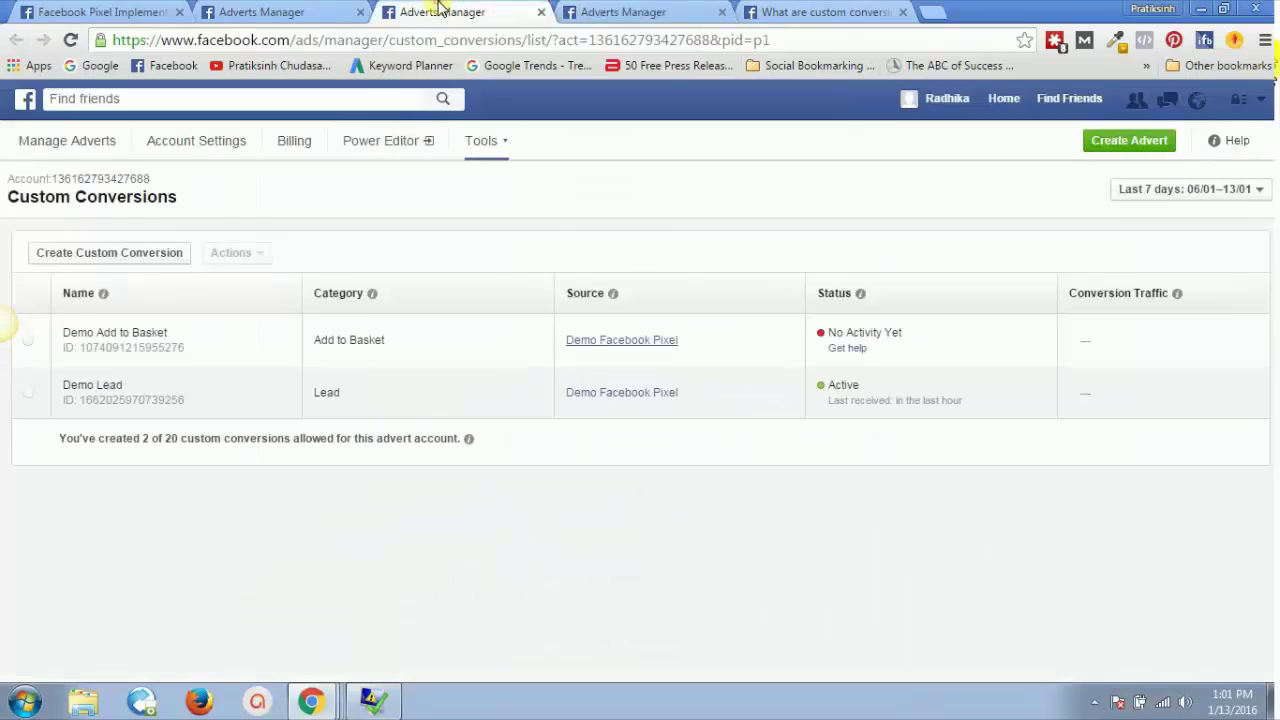
{"action": "left_click", "coordinate": [70, 40]}
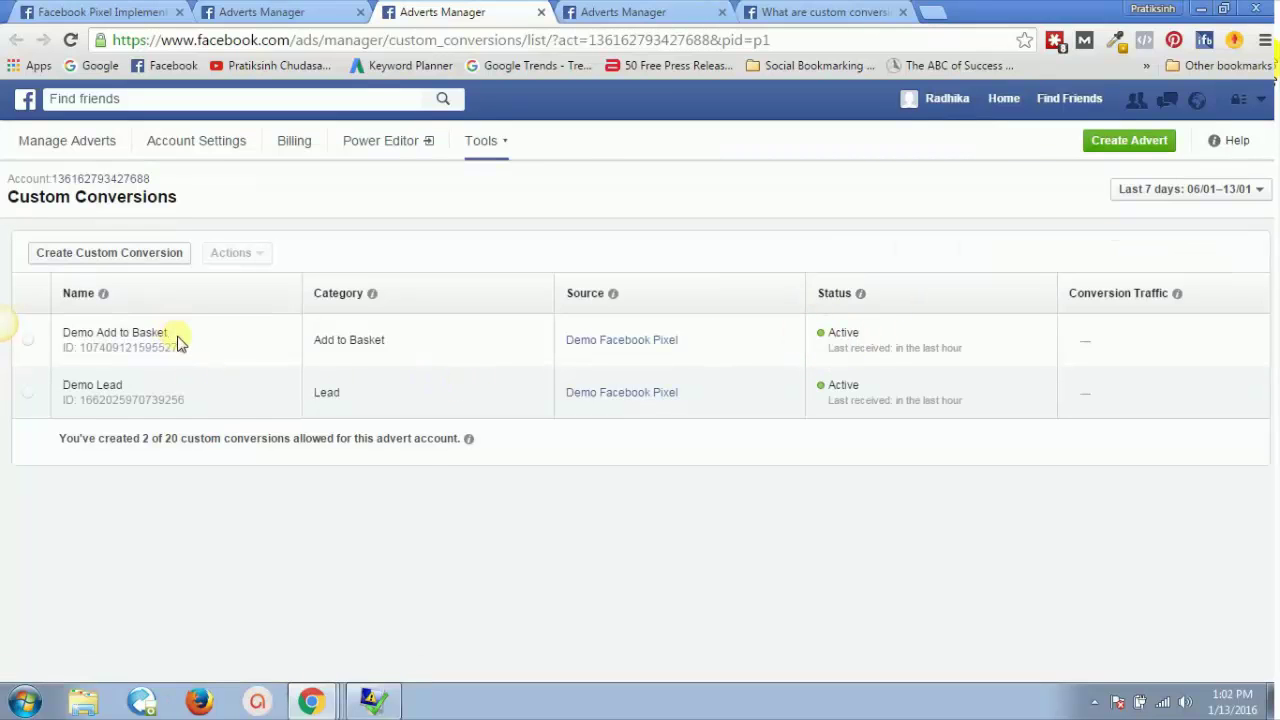
Start creating a new Facebook advert with the campaign objective Increase conversions on your website.
{"action": "left_click", "coordinate": [1261, 103]}
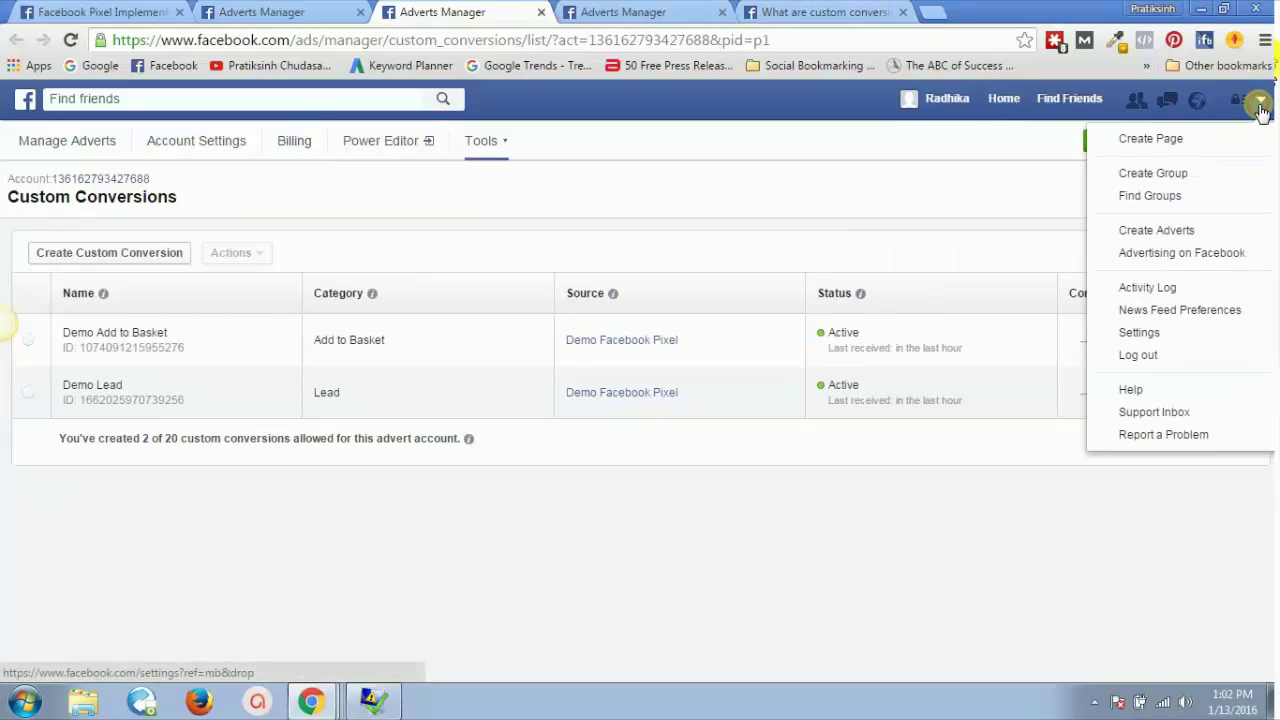
{"action": "left_click", "coordinate": [1157, 230]}
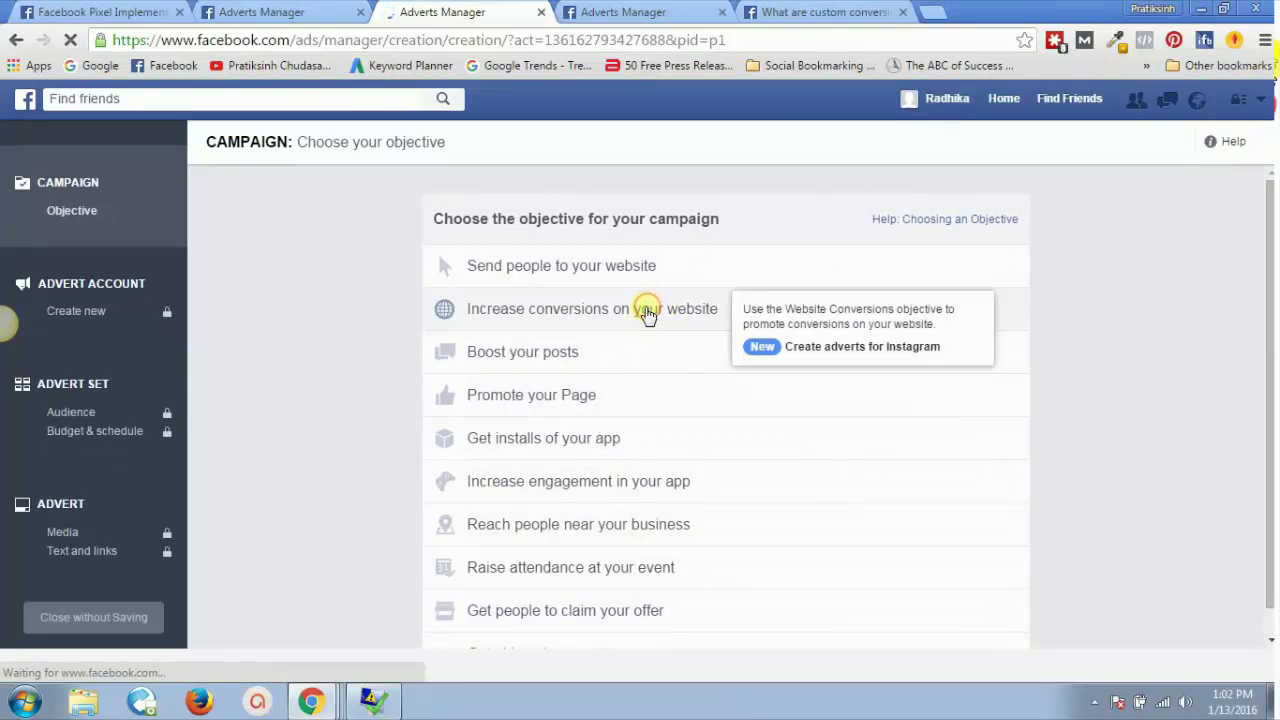
{"action": "left_click", "coordinate": [648, 312]}
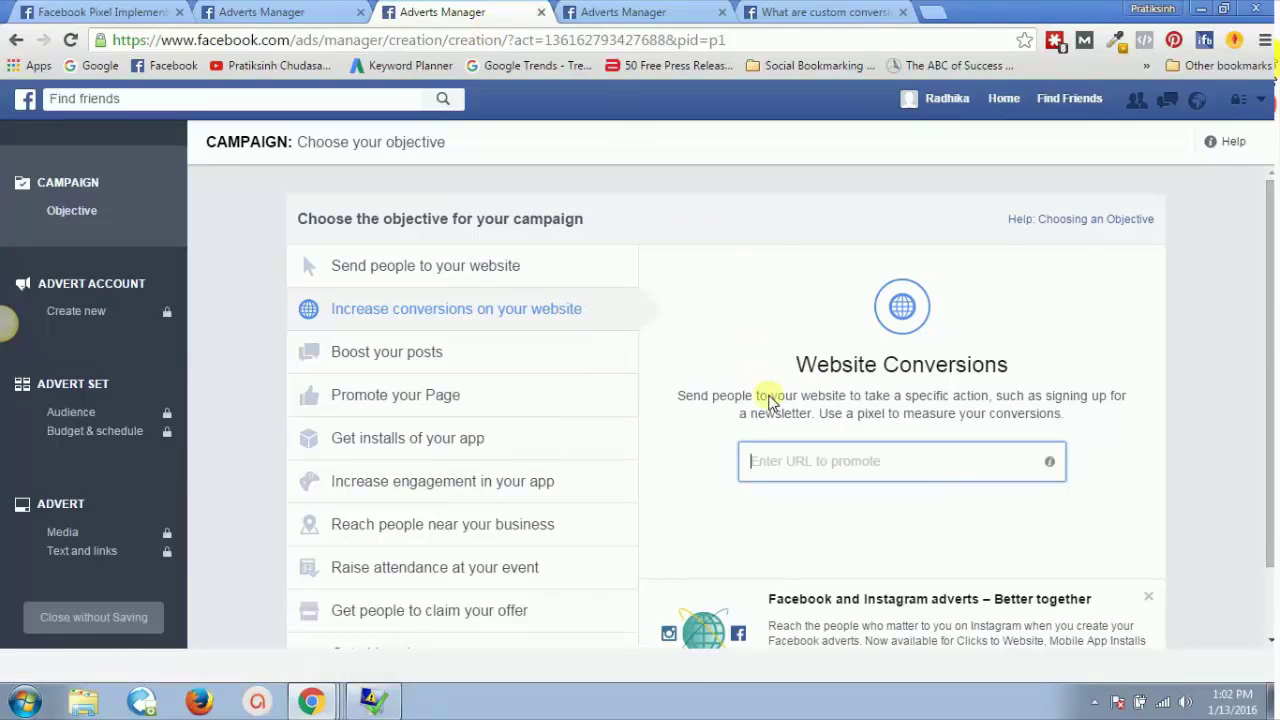
Copy the published demo page's address from the WordPress browser window and enter it as the campaign's URL to promote.
{"action": "key", "text": "alt+Tab"}
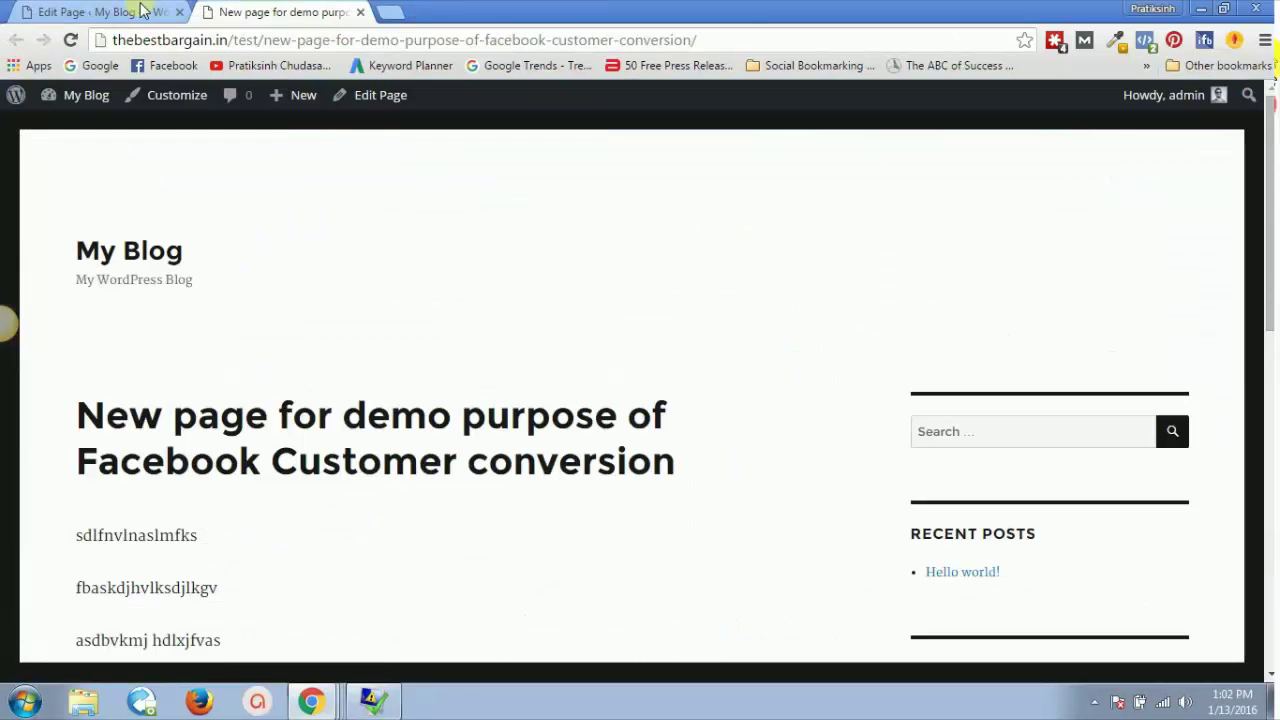
{"action": "left_click", "coordinate": [190, 40]}
{"action": "key", "text": "ctrl+c"}
{"action": "key", "text": "alt+Tab"}
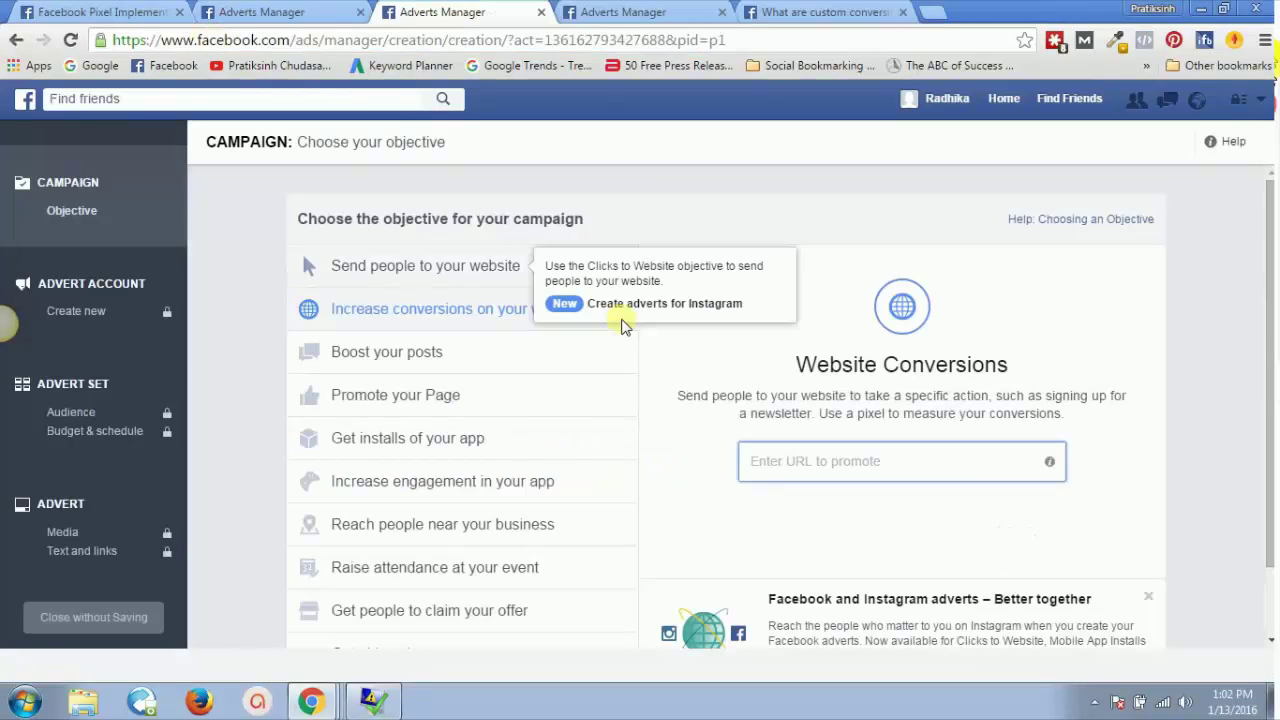
{"action": "key", "text": "ctrl+v"}
{"action": "left_click", "coordinate": [893, 512]}
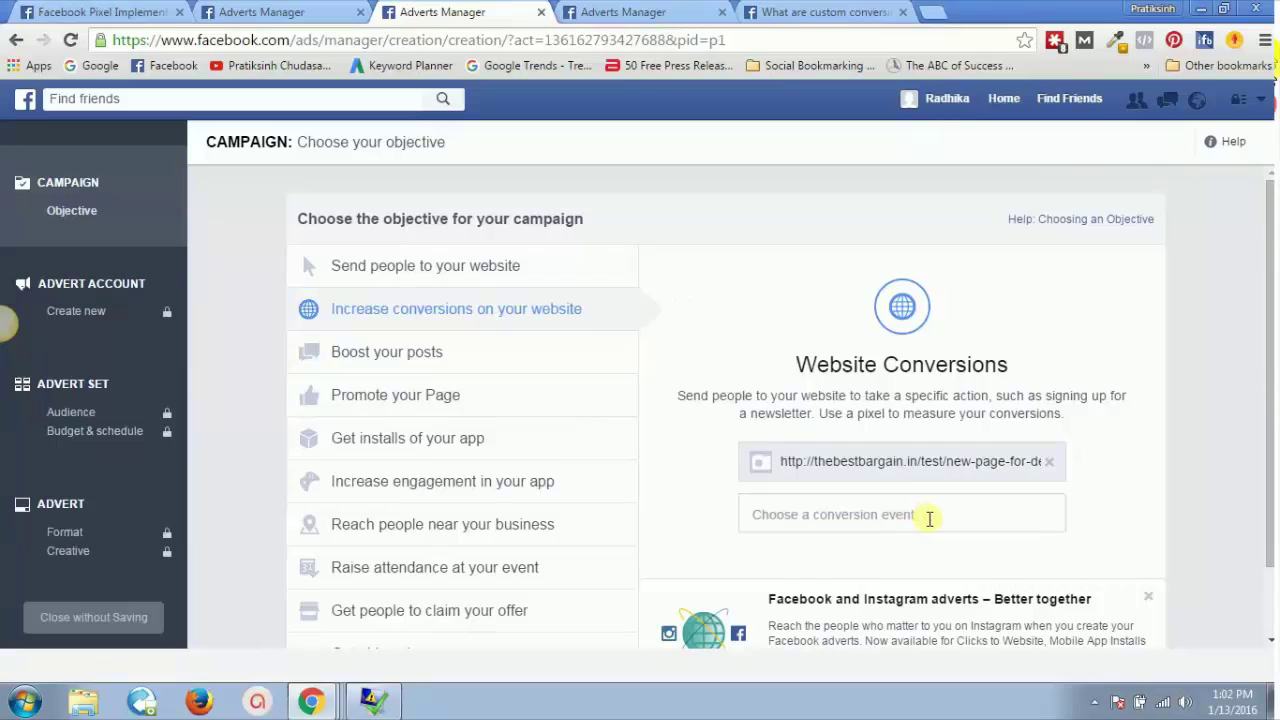
Choose Demo Add to Basket as the campaign's conversion event and review the remaining website conversion settings.
{"action": "left_click", "coordinate": [928, 516]}
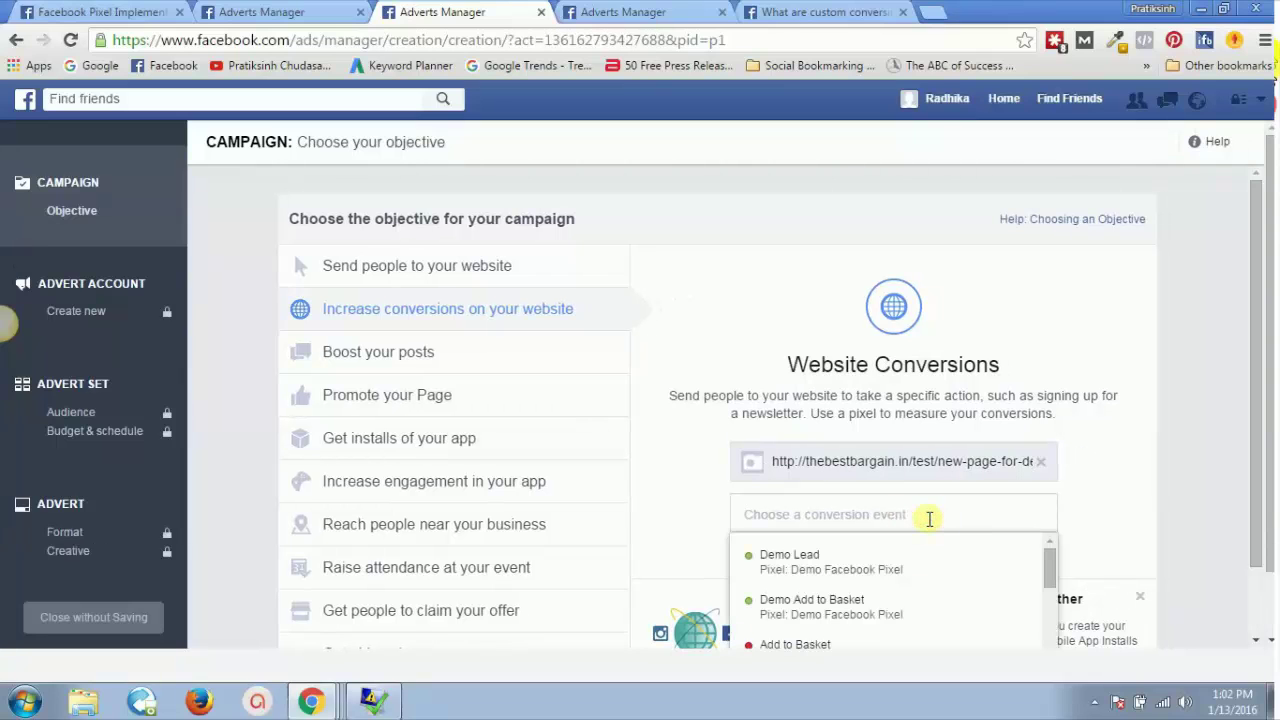
{"action": "mouse_move", "coordinate": [820, 612]}
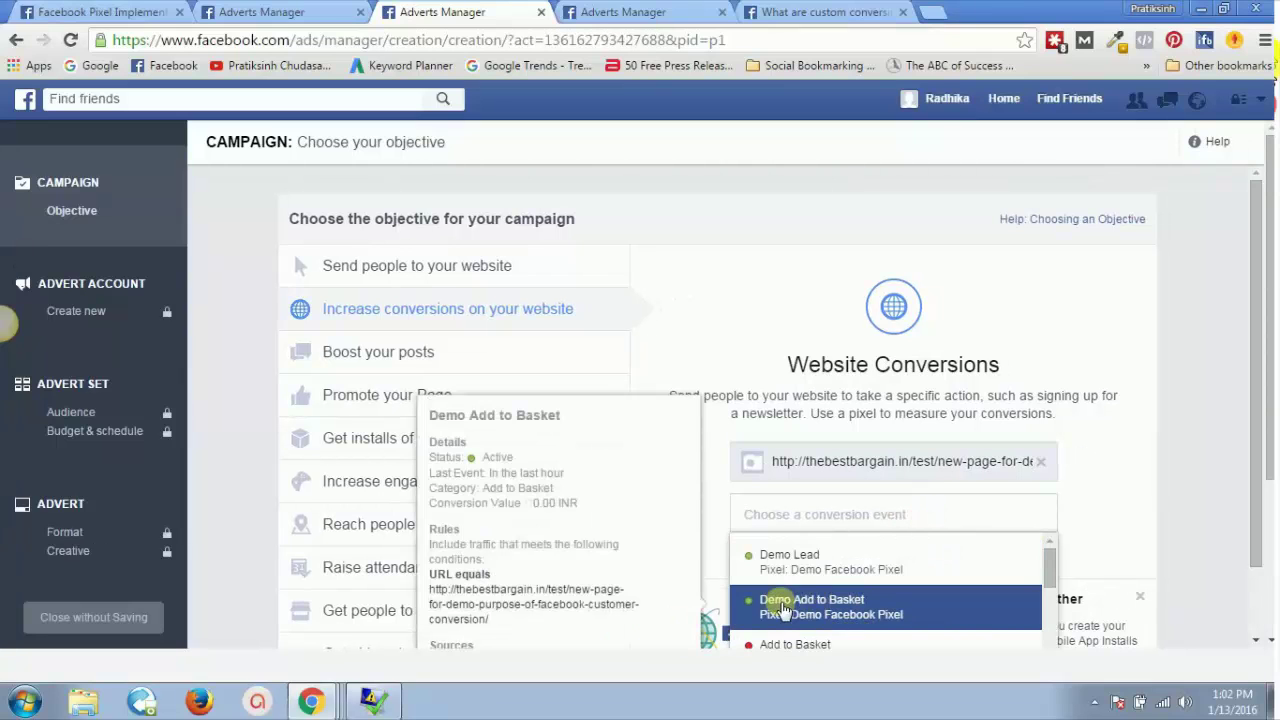
{"action": "left_click", "coordinate": [840, 614]}
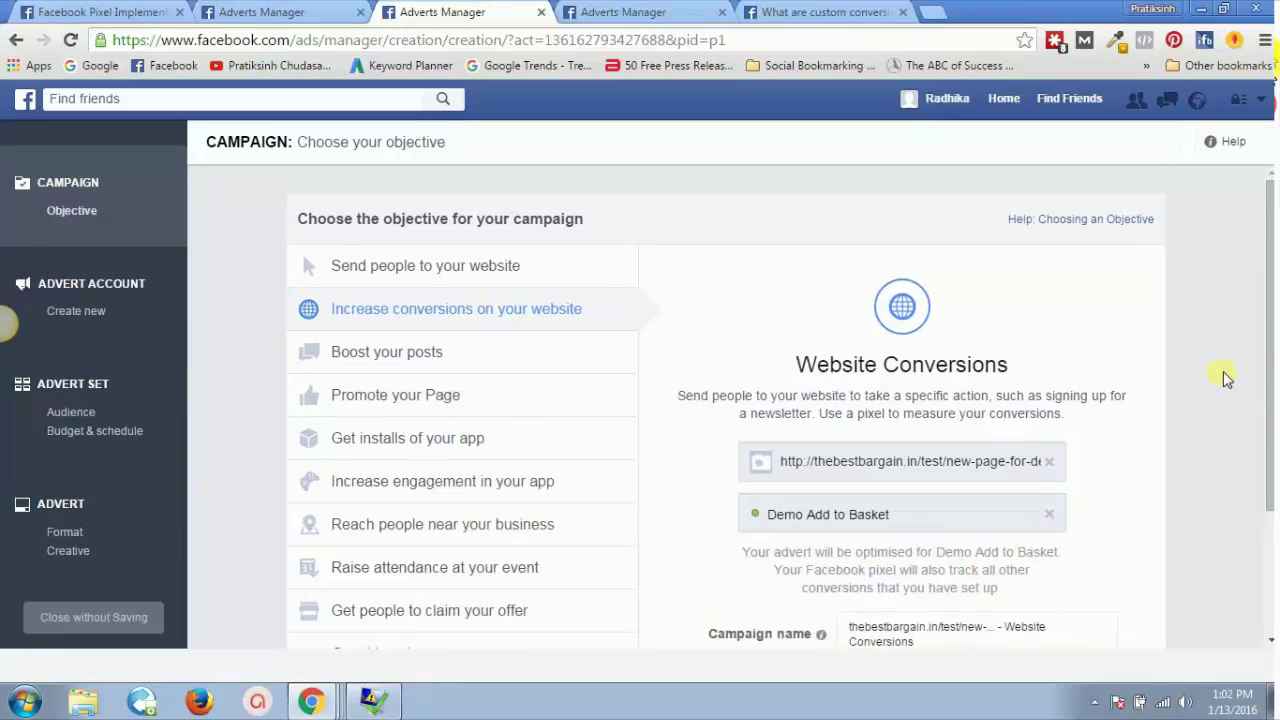
{"action": "left_click_drag", "start_coordinate": [1272, 330], "coordinate": [1274, 437]}
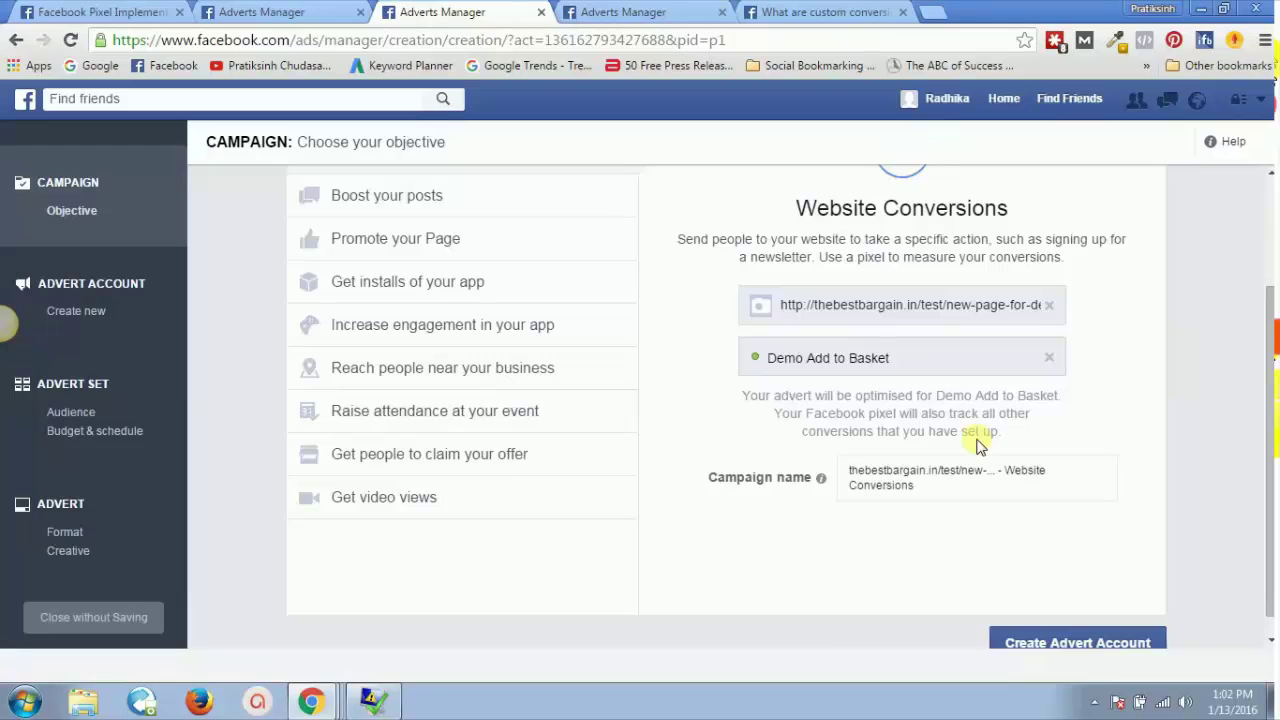
{"action": "scroll", "coordinate": [980, 445], "scroll_direction": "up", "scroll_amount": 2}
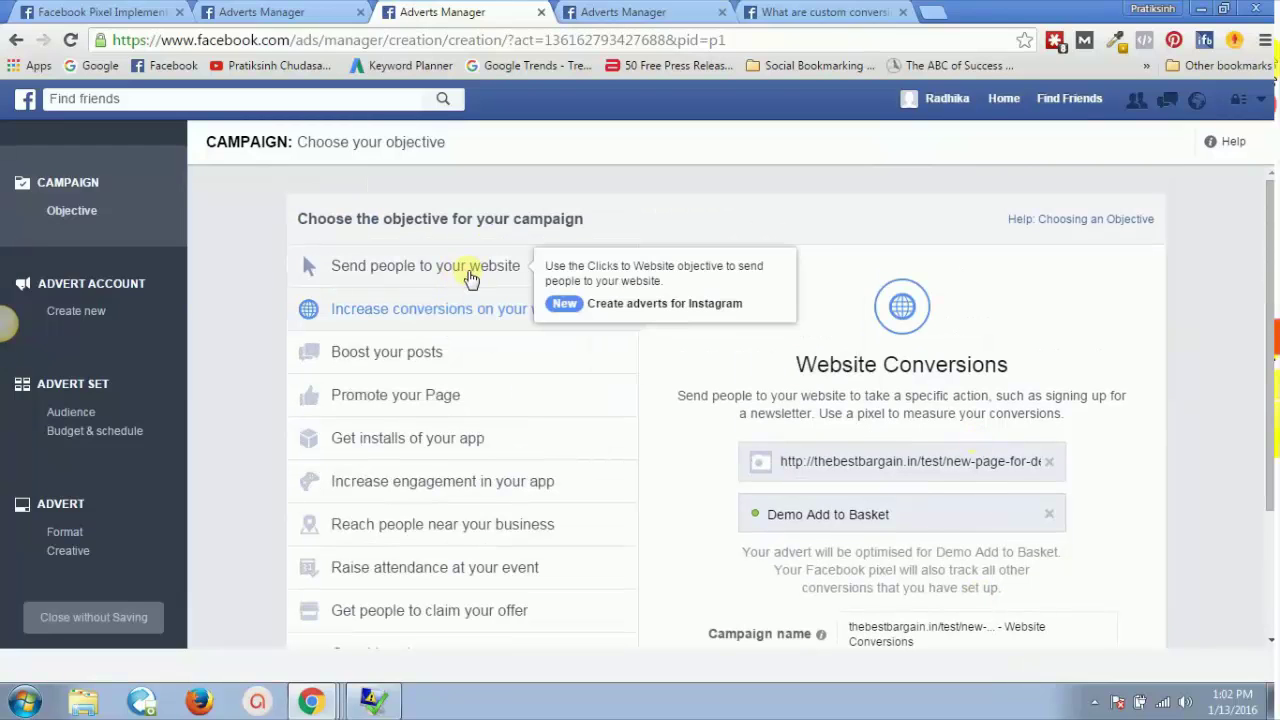